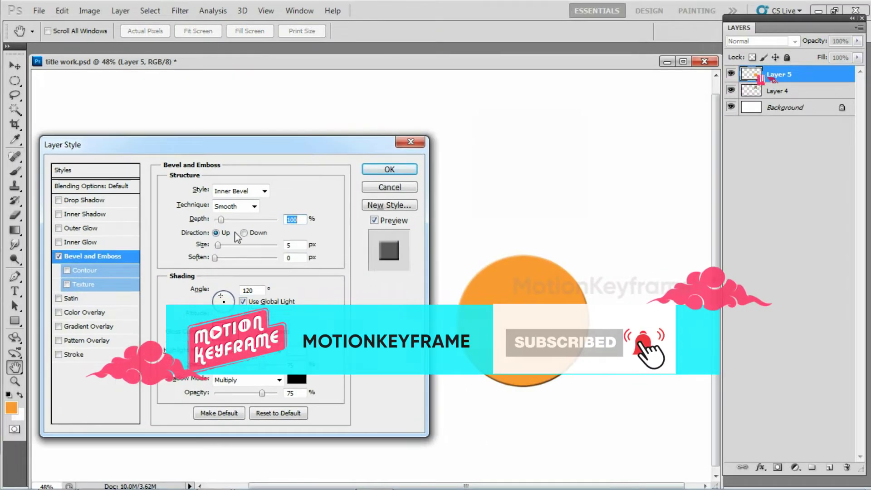
Deepen and enlarge the circle's bevel and set its Highlight Mode to Overlay
drag(222, 220, 231, 220)
click(264, 191)
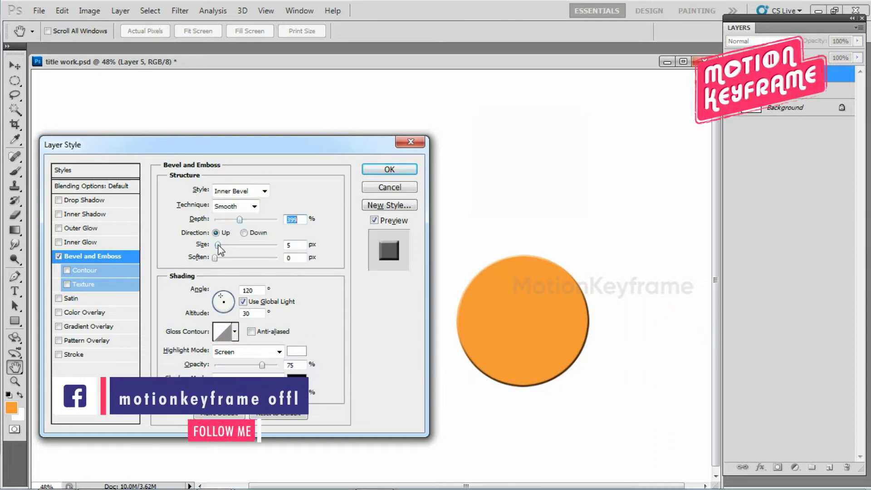
drag(218, 246, 246, 219)
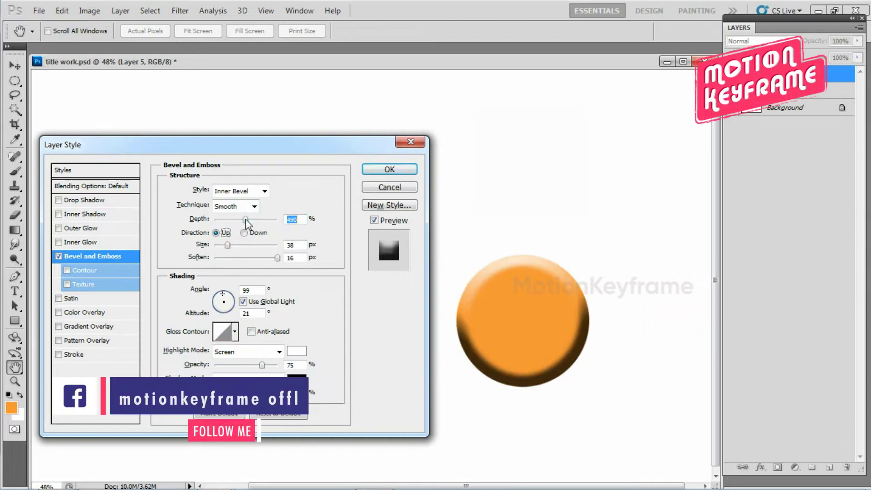
click(223, 331)
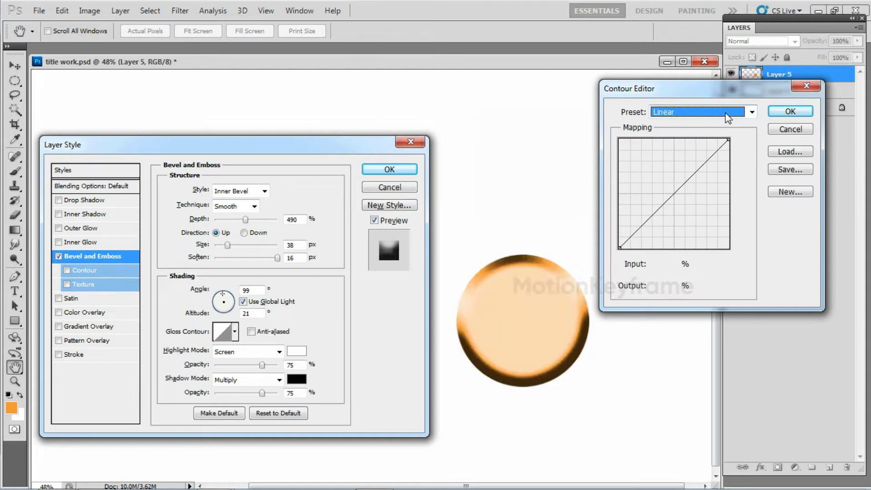
key(Return)
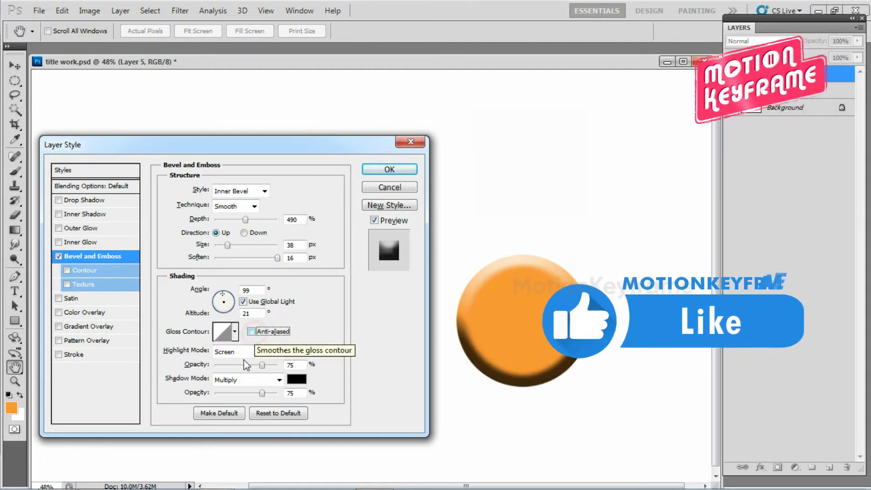
click(245, 352)
click(245, 62)
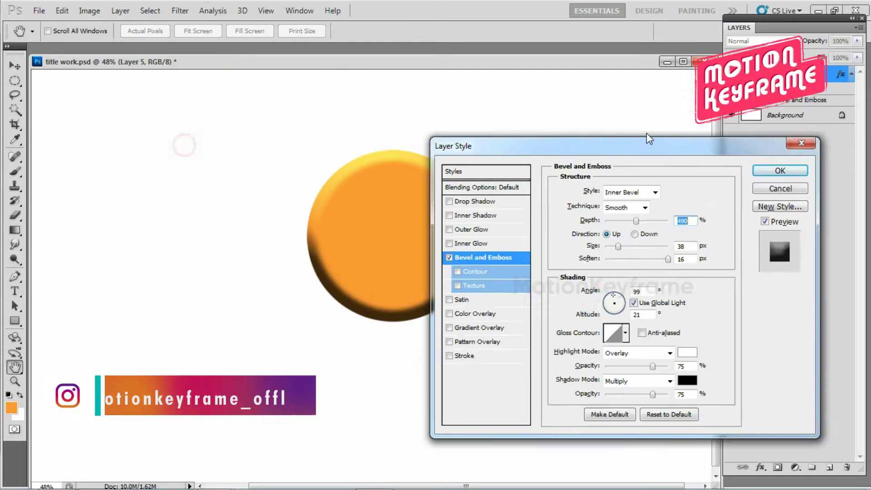
Reduce the bevel depth, give it a darker red shadow colour, and adjust its size
drag(650, 139, 737, 120)
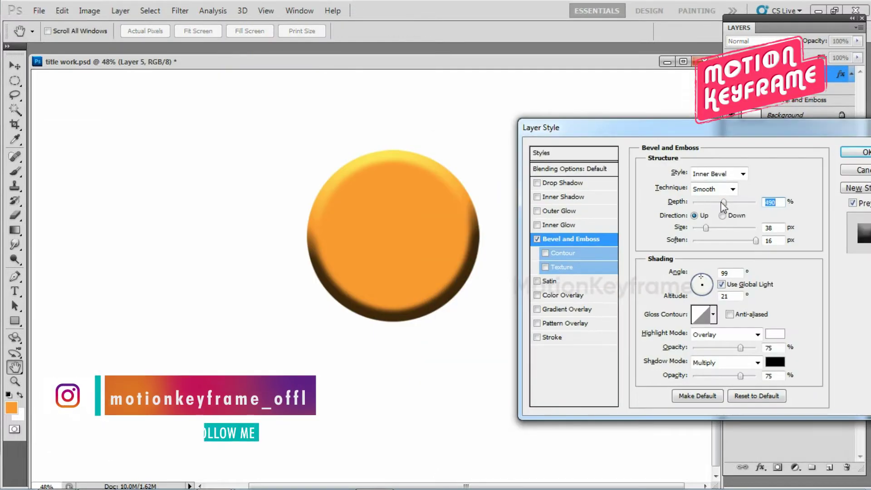
drag(724, 202, 702, 208)
click(775, 362)
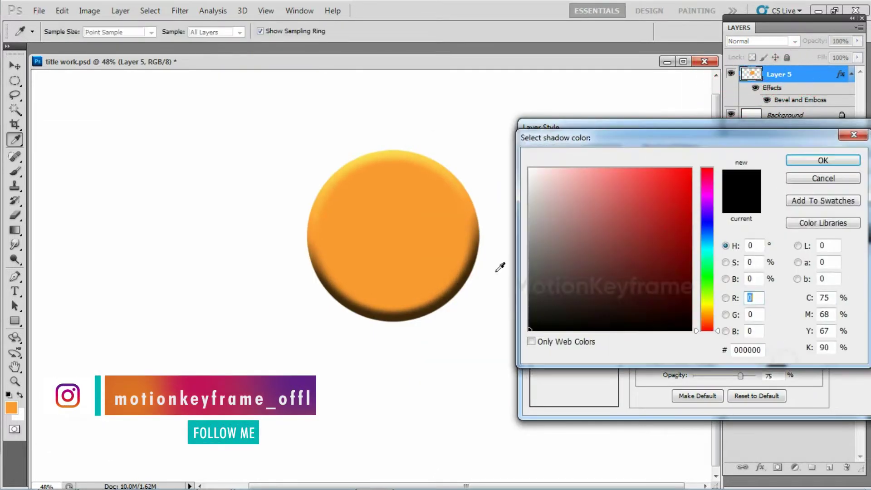
click(675, 286)
click(823, 160)
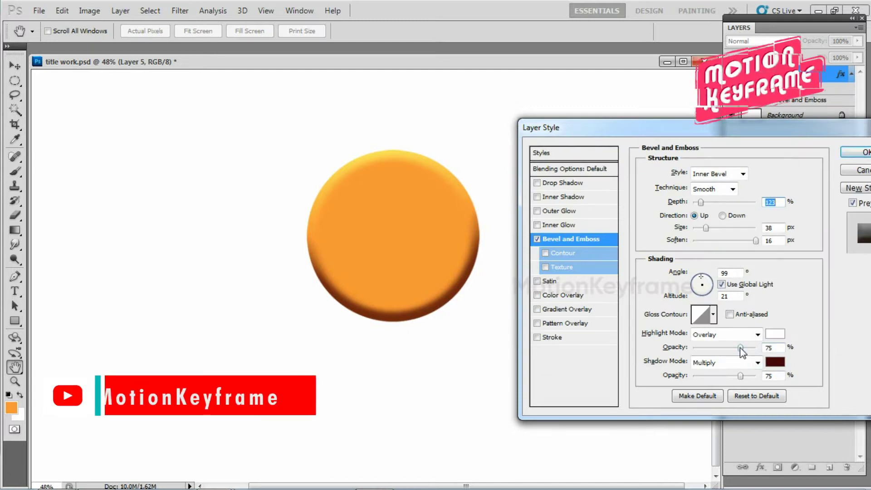
drag(722, 228, 715, 232)
Settle on an orange shadow colour, drop the trial inner shadow, and commit the bevel
click(776, 362)
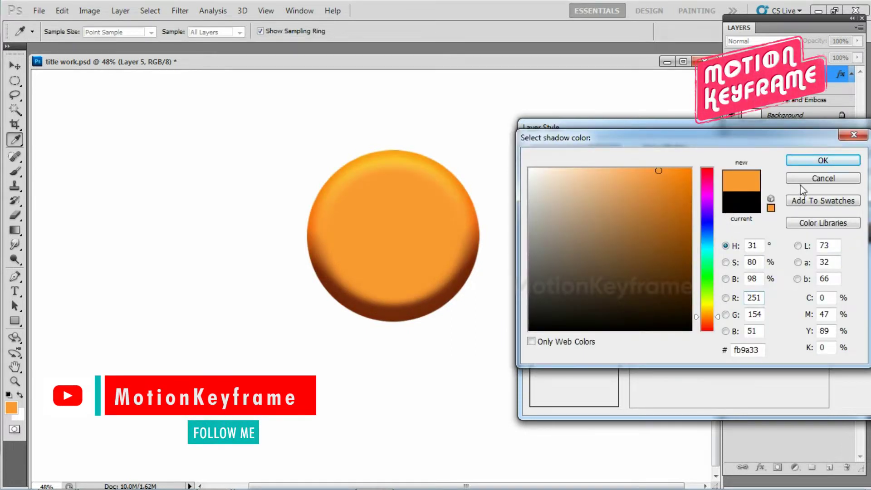
click(823, 161)
click(672, 286)
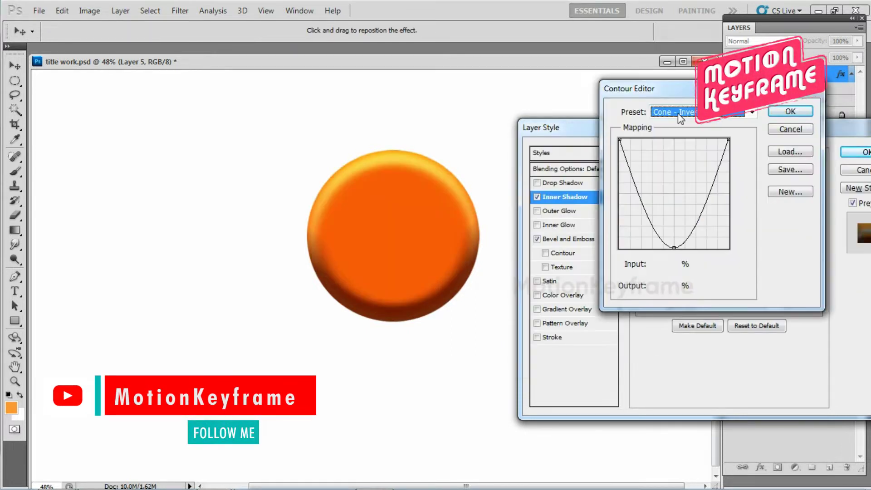
click(791, 111)
click(537, 196)
click(862, 152)
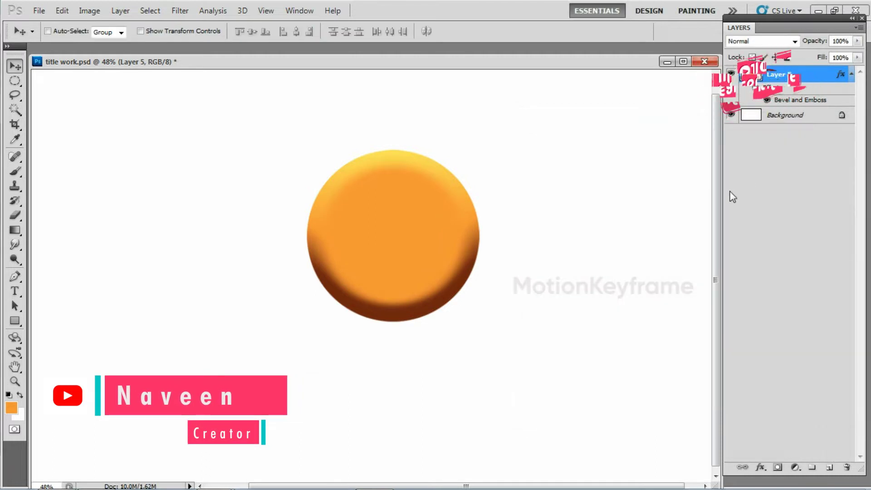
Darken the circle's lower edge and give the backing disc a larger bevel with a wider contour
mouse_move(292, 263)
mouse_down()
mouse_move(357, 320)
mouse_move(487, 249)
mouse_up()
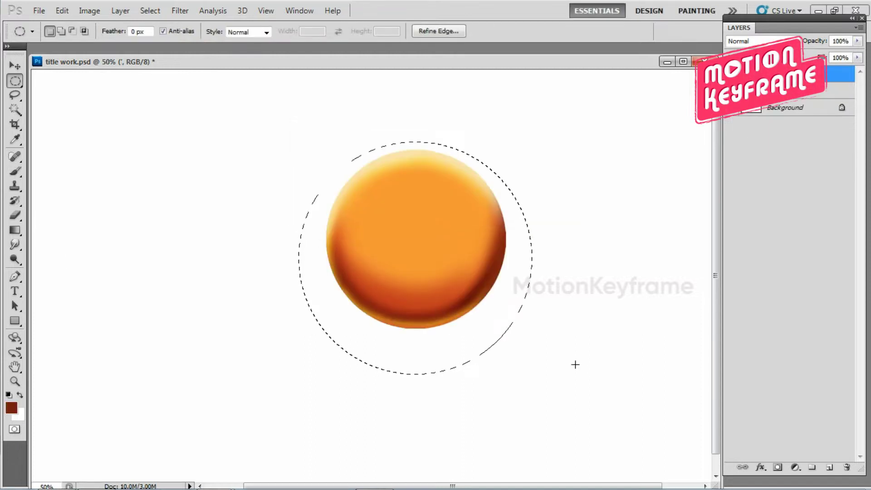
click(12, 408)
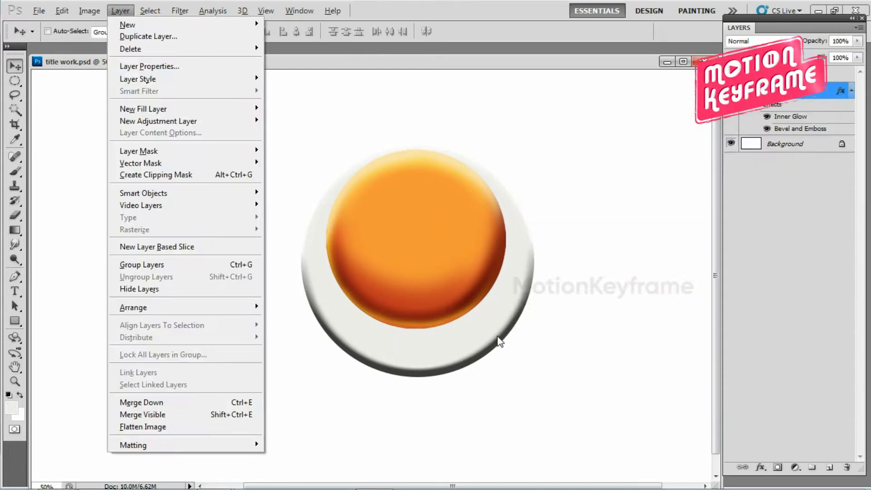
click(538, 239)
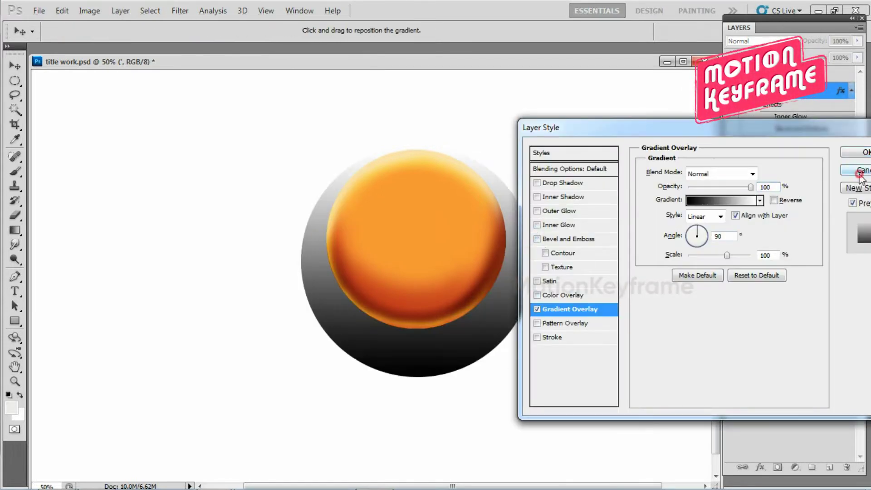
drag(707, 229, 712, 234)
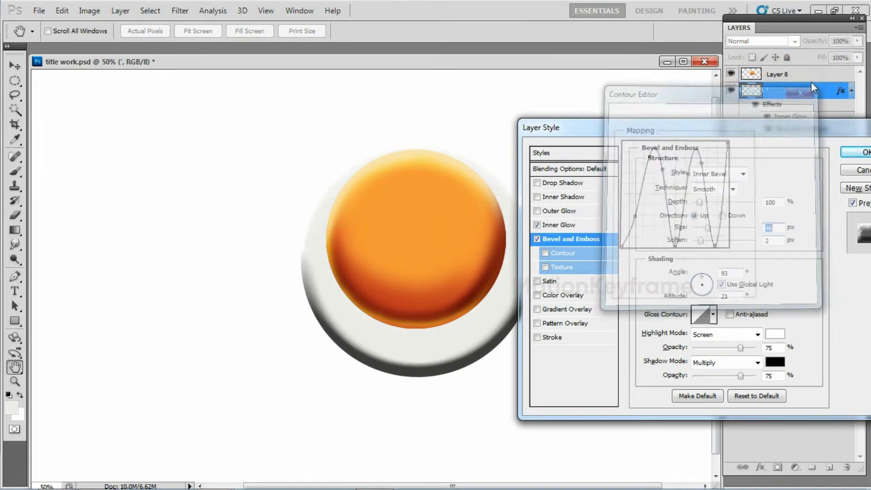
click(557, 255)
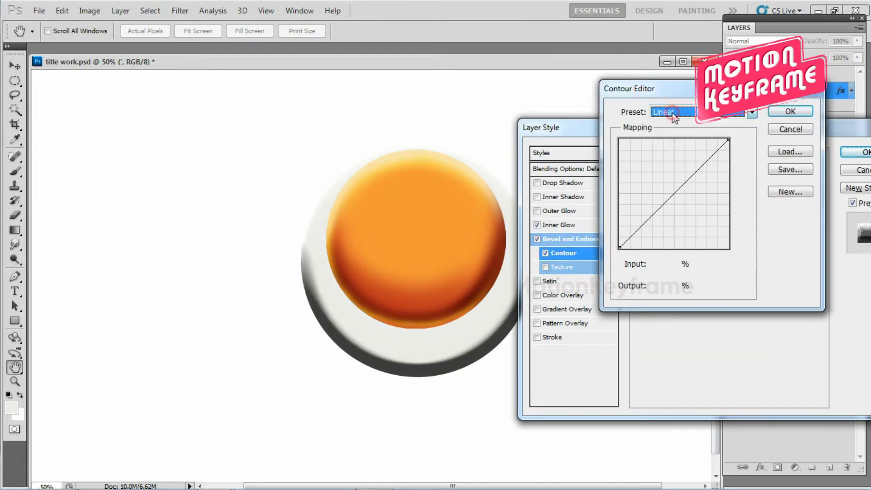
drag(707, 194, 755, 199)
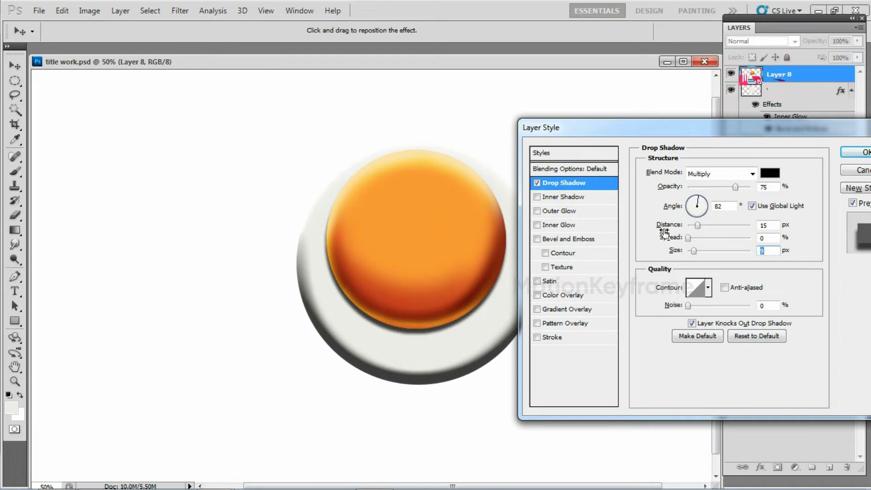
Give the button a dark grey drop shadow
click(770, 173)
drag(525, 291, 529, 291)
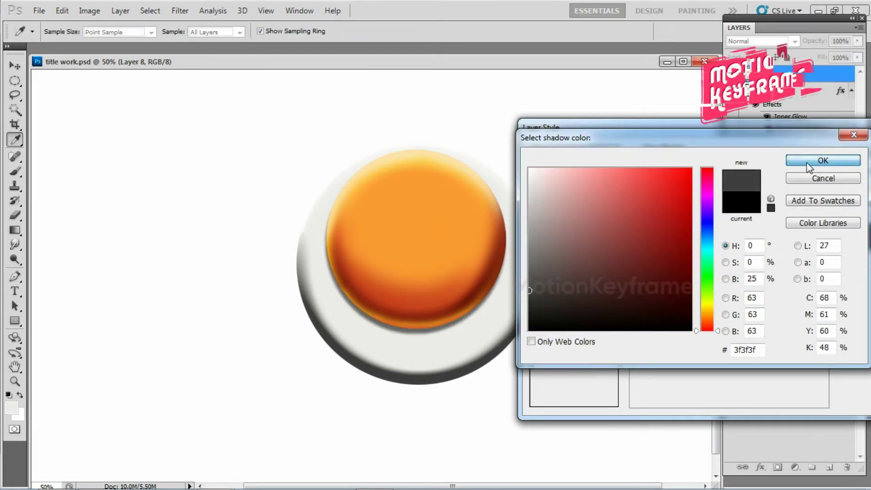
key(Return)
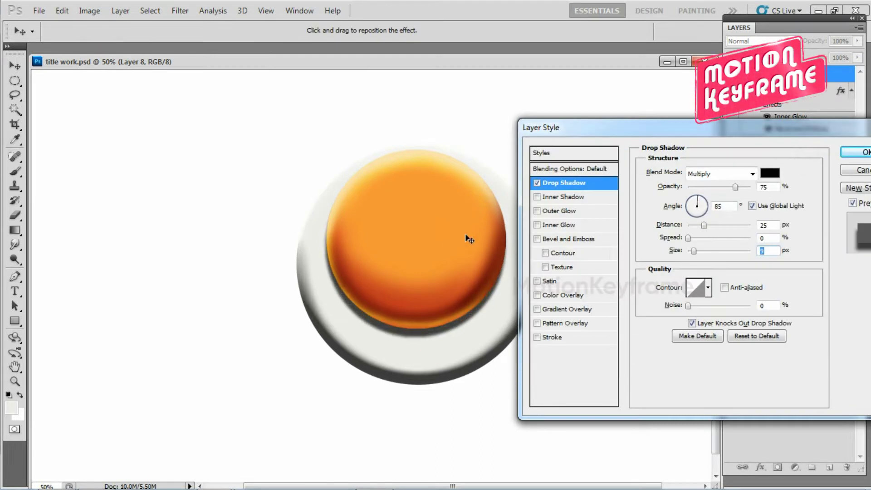
Commit the drop shadow, trace a closed 7 outline on the button, and copy it rightward
click(866, 155)
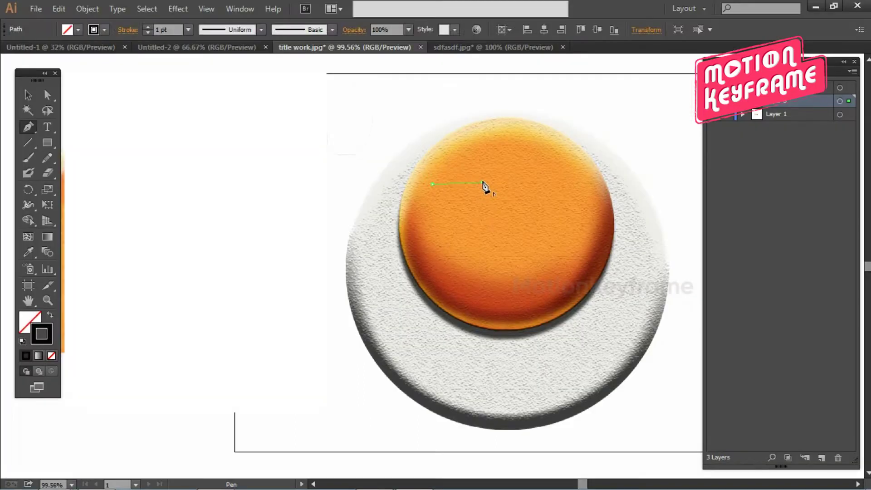
click(469, 277)
click(447, 257)
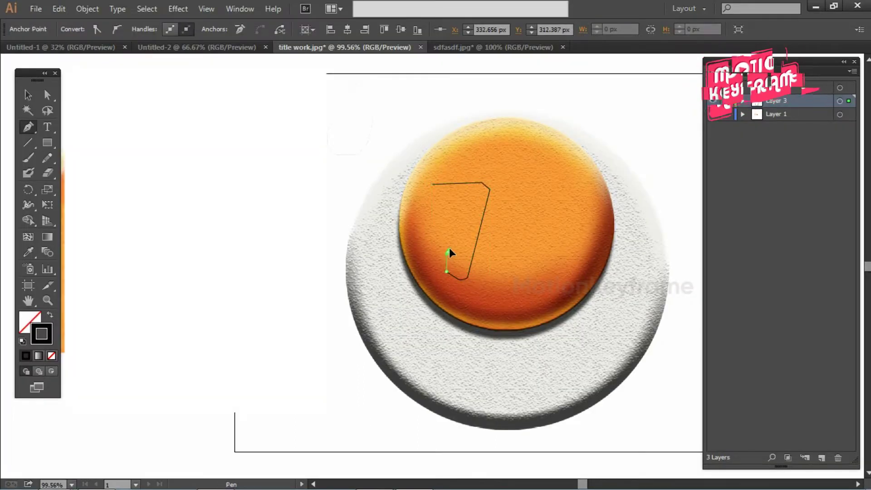
click(432, 184)
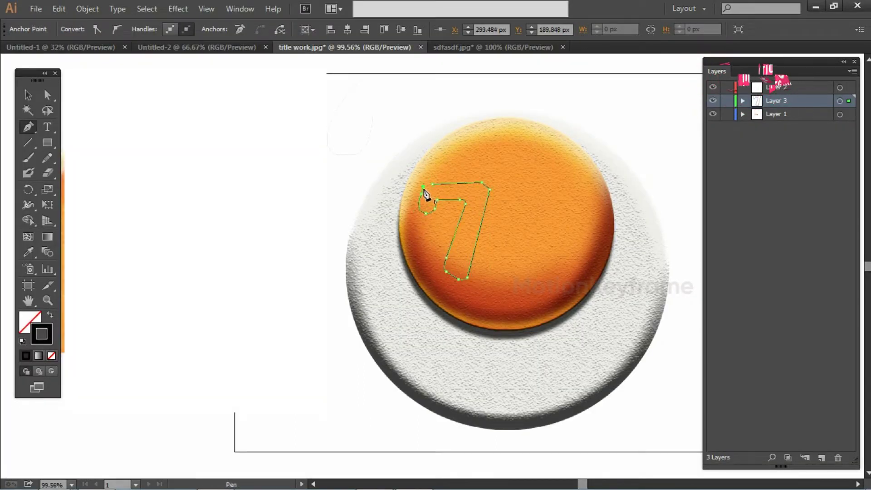
key(v)
click(521, 149)
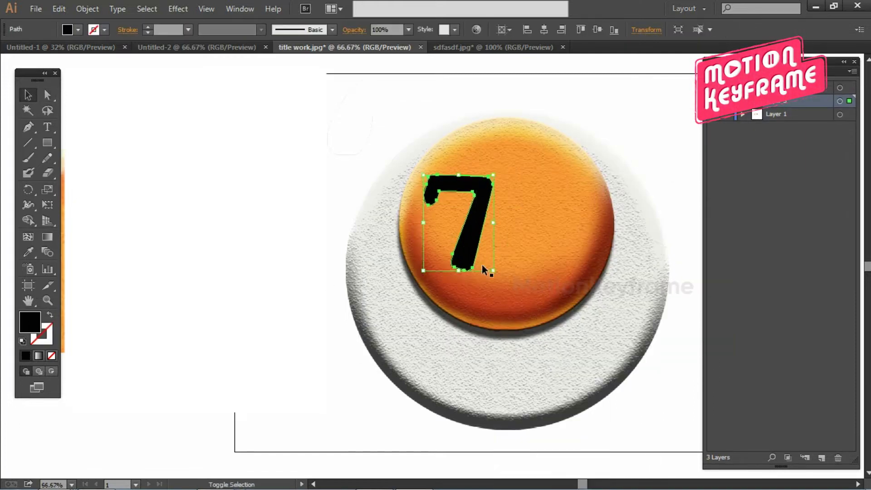
drag(485, 269, 503, 244)
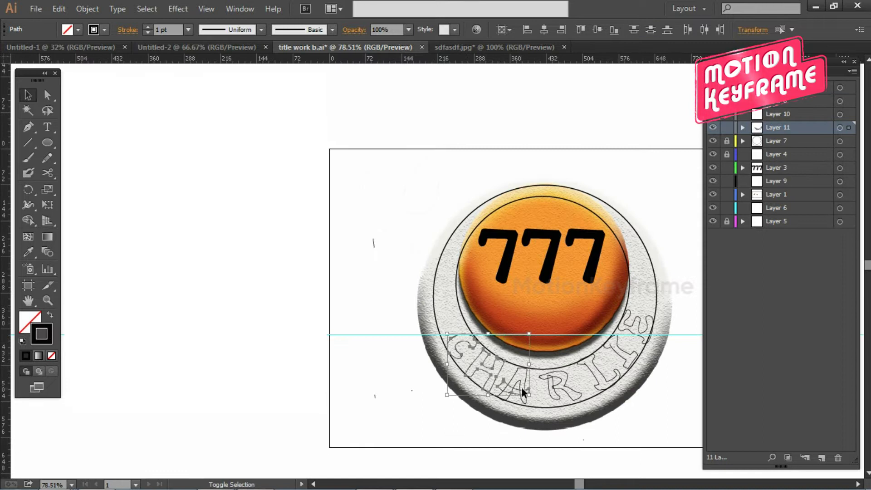
Fill the letter outlines, including the R, with black
shift+click(553, 389)
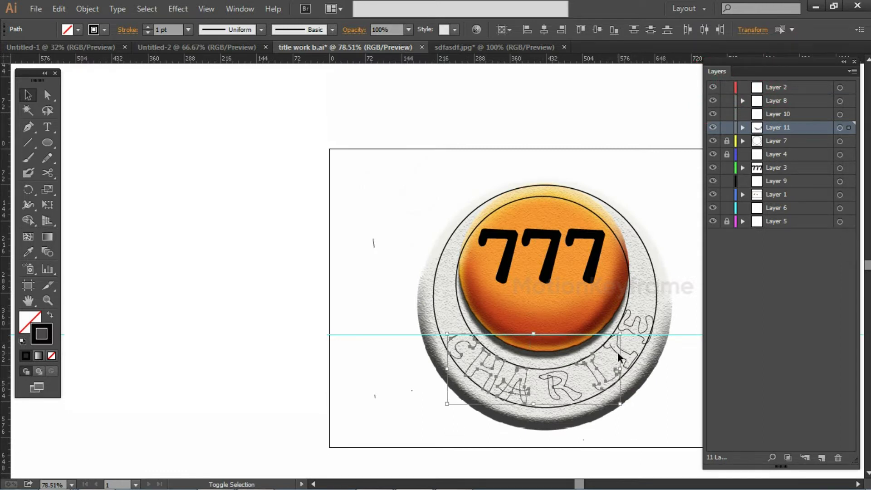
double_click(29, 323)
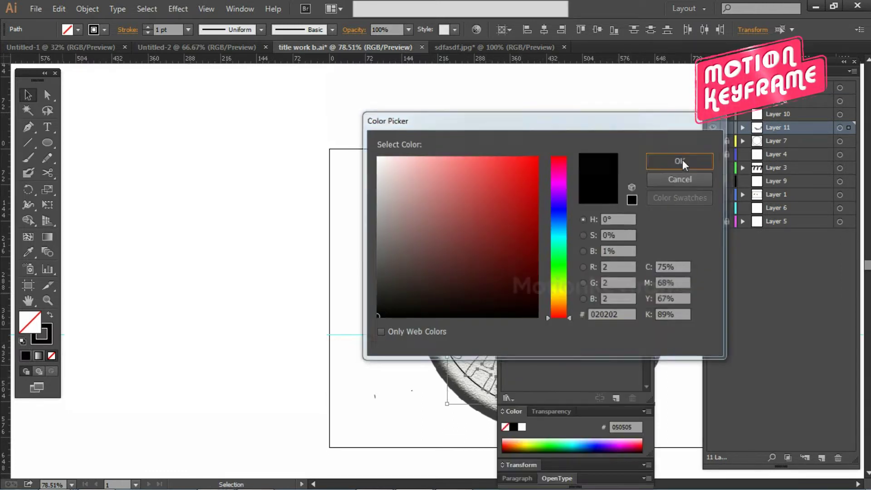
click(677, 160)
click(649, 142)
key(ctrl+z)
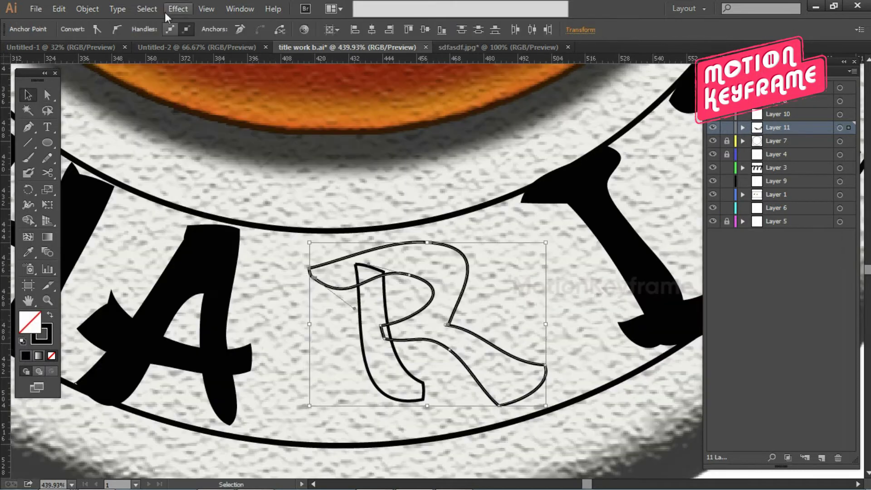
key(shift+ctrl+F9)
Reshape the R's bowl and bottom curve and tweak anchors on the I, C and A
key(a)
drag(409, 275, 433, 271)
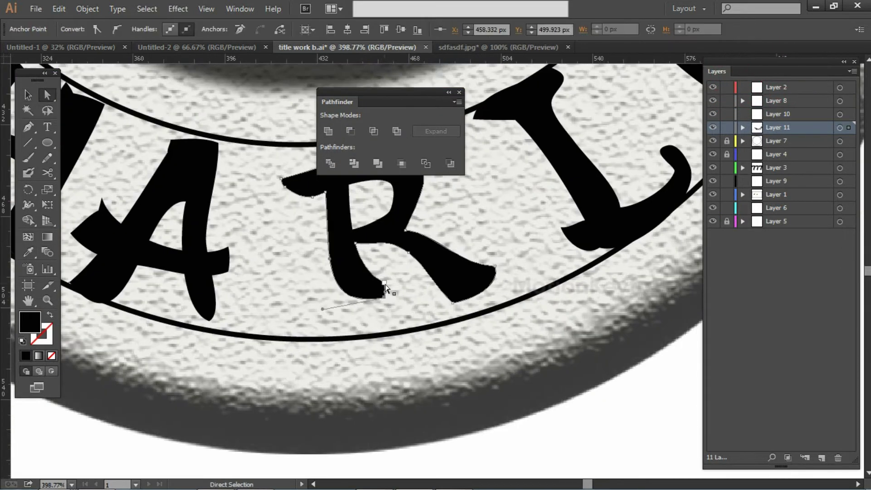
mouse_move(378, 290)
mouse_down()
mouse_move(389, 288)
mouse_move(384, 272)
mouse_up()
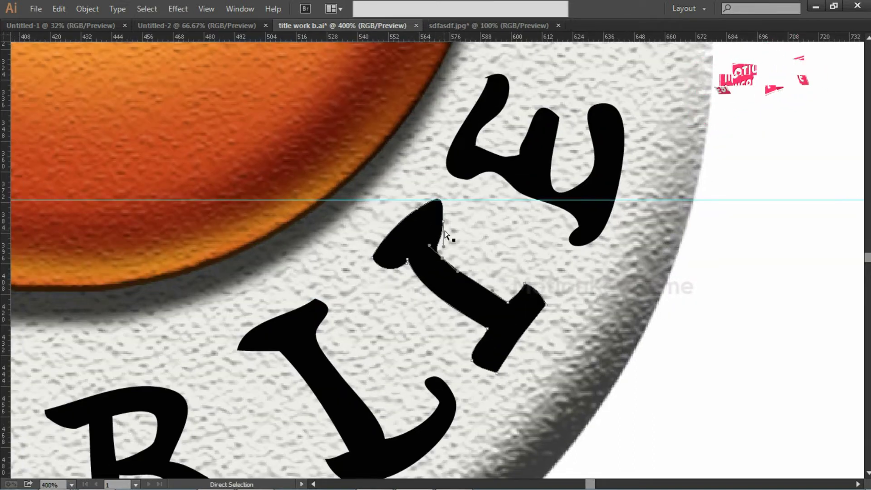
click(431, 245)
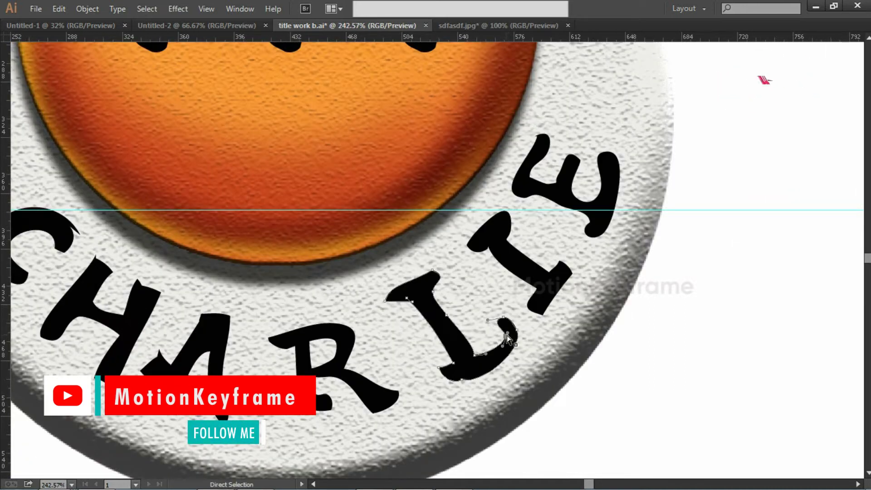
click(489, 318)
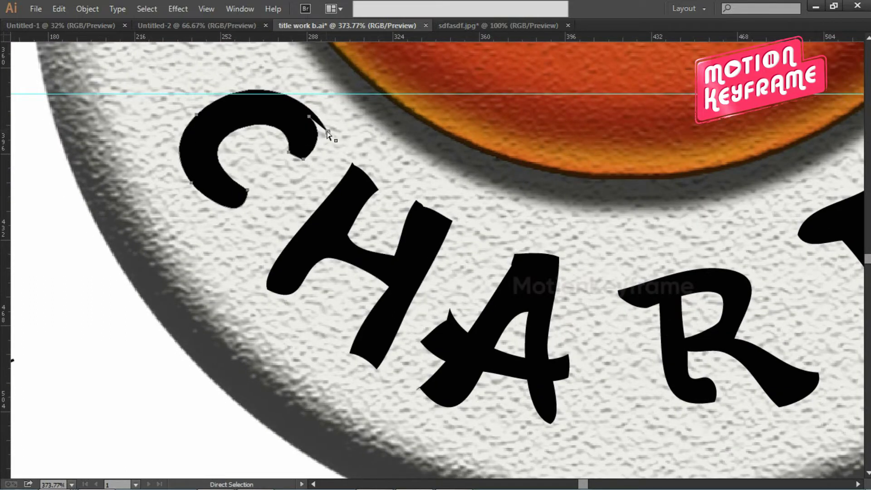
mouse_move(329, 132)
mouse_down()
mouse_move(311, 120)
mouse_move(285, 68)
mouse_up()
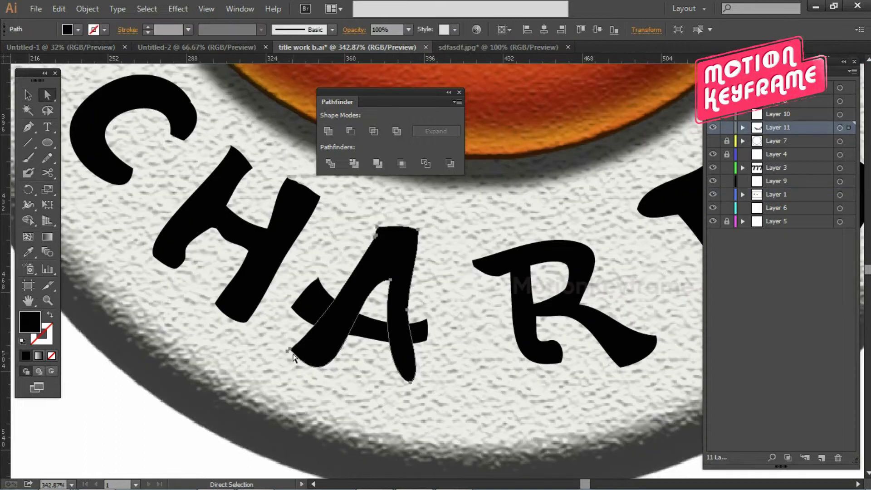
click(413, 388)
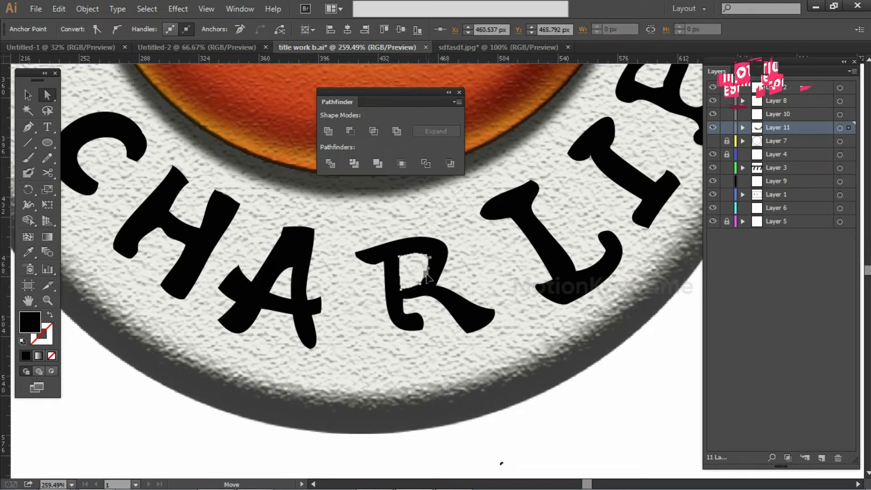
click(427, 240)
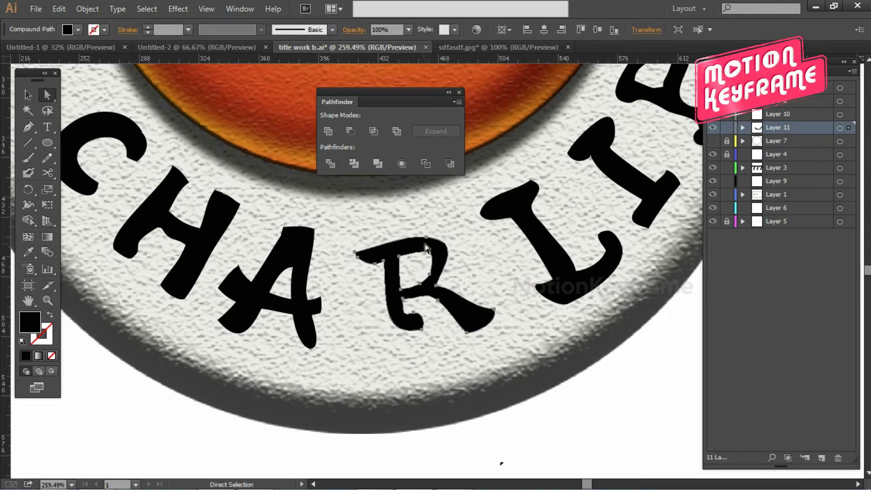
click(424, 243)
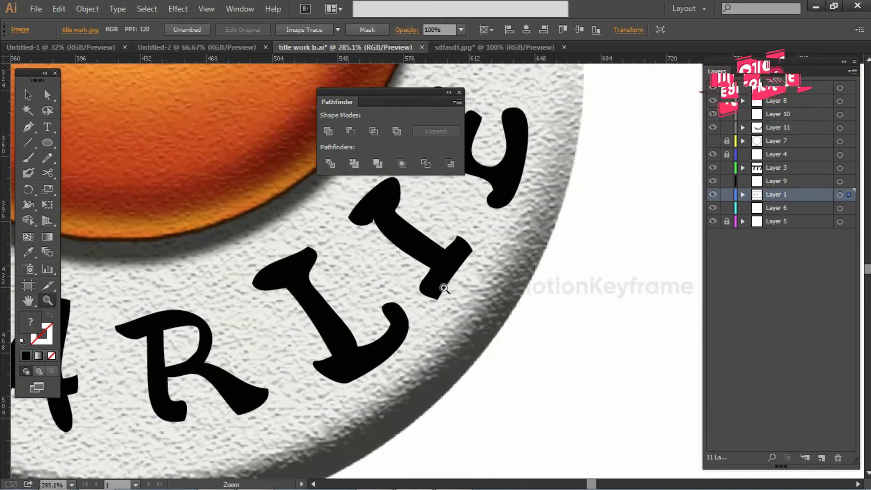
Redraw the letter's stroke end as a smooth rounded block with the Pencil
click(444, 289)
key(n)
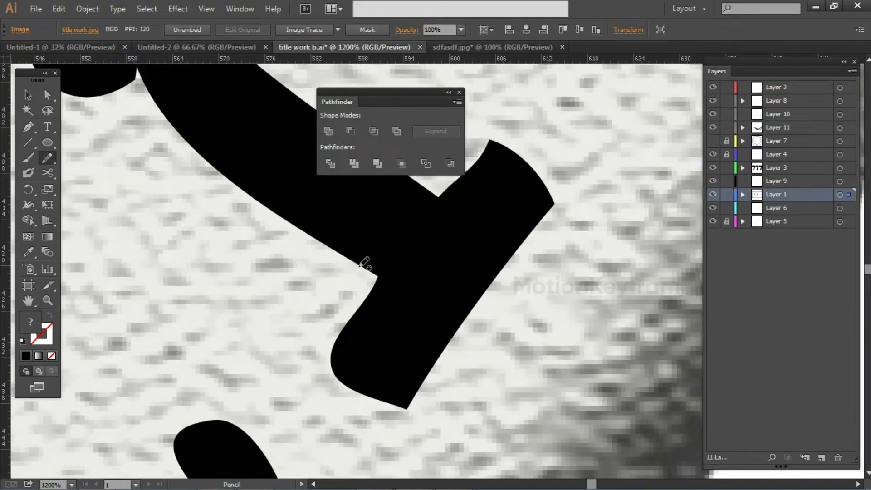
drag(324, 326, 509, 282)
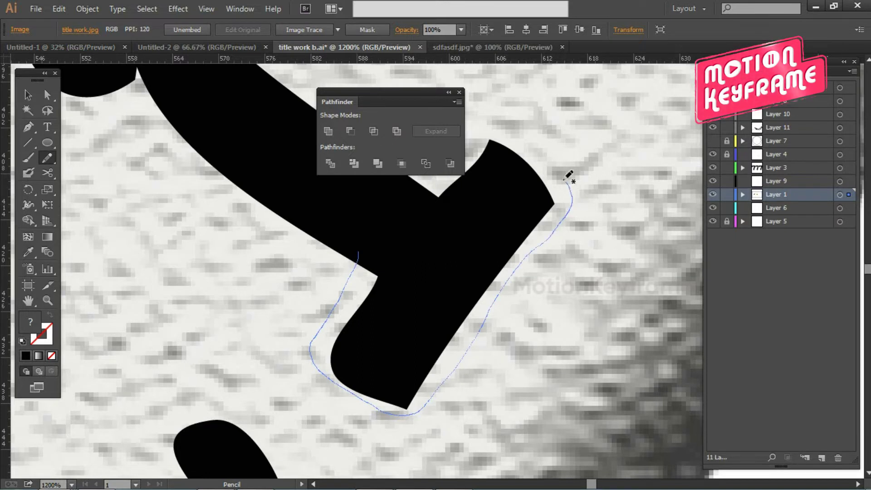
drag(383, 232, 363, 252)
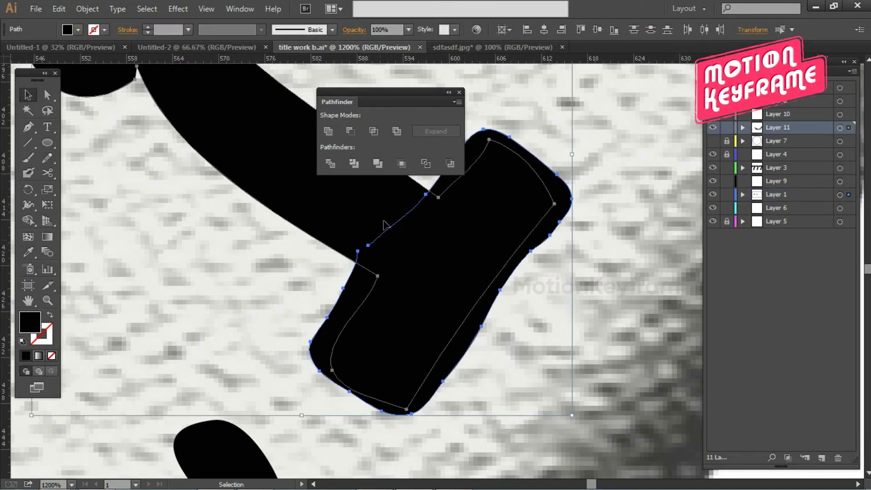
alt+scroll(409, 227, down, 4)
key(a)
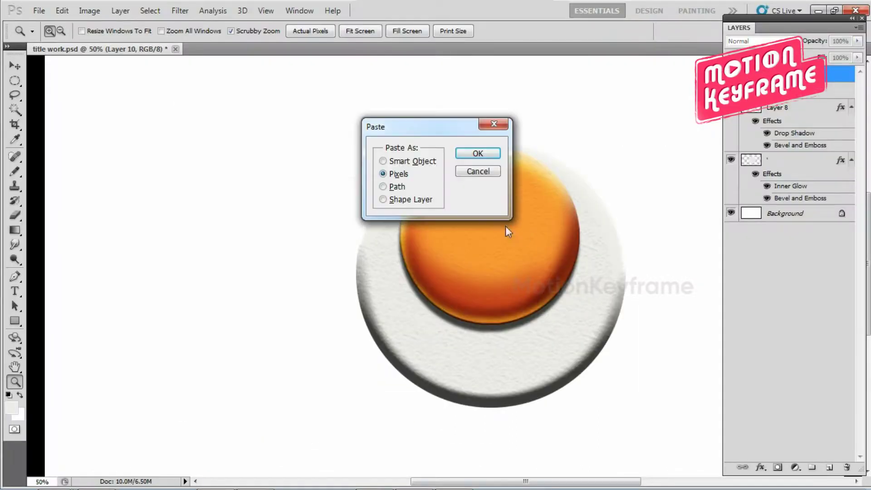
Paste 777 as a smart object onto the orange disc
click(473, 152)
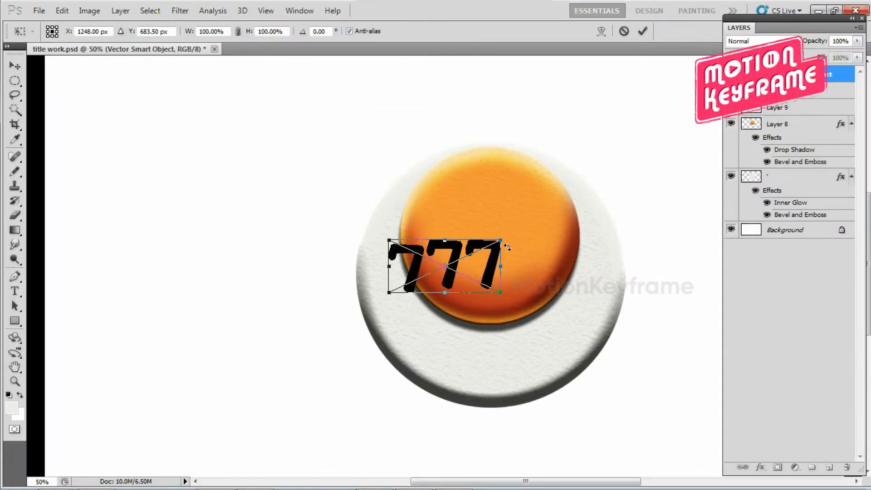
drag(489, 272, 526, 216)
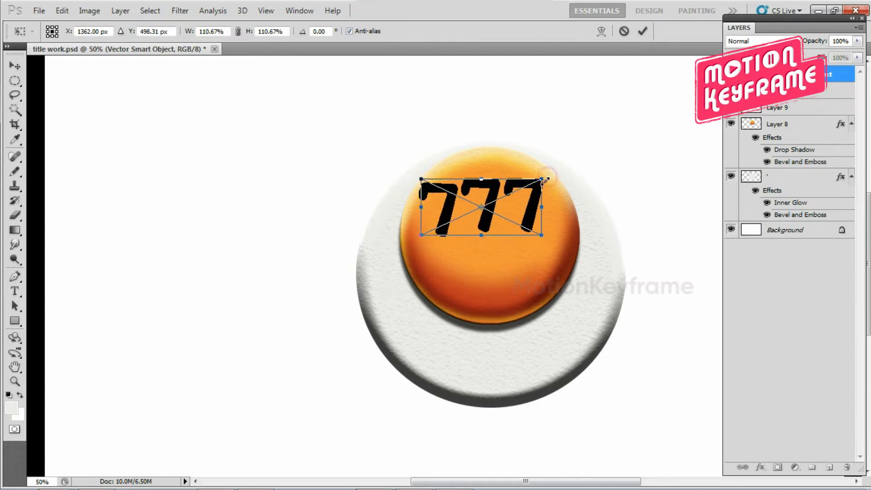
key(Return)
Shift the orange disc left and centre the white textured circle behind it
key(v)
right_click(520, 289)
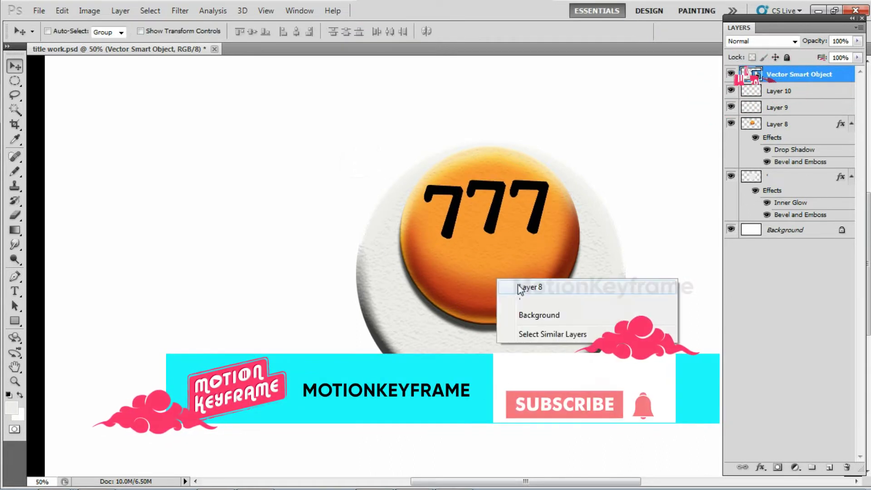
click(519, 288)
drag(520, 288, 475, 289)
key(alt+bracketleft)
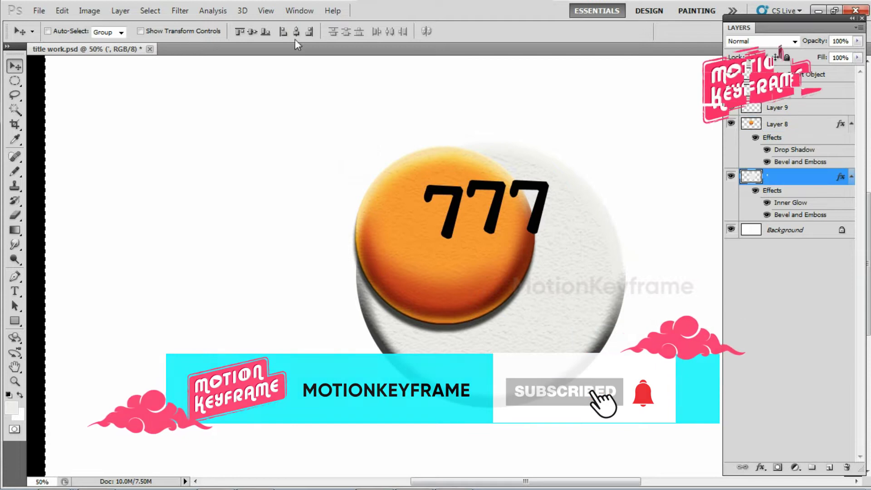
mouse_move(498, 243)
mouse_down()
mouse_move(453, 244)
mouse_move(452, 226)
mouse_up()
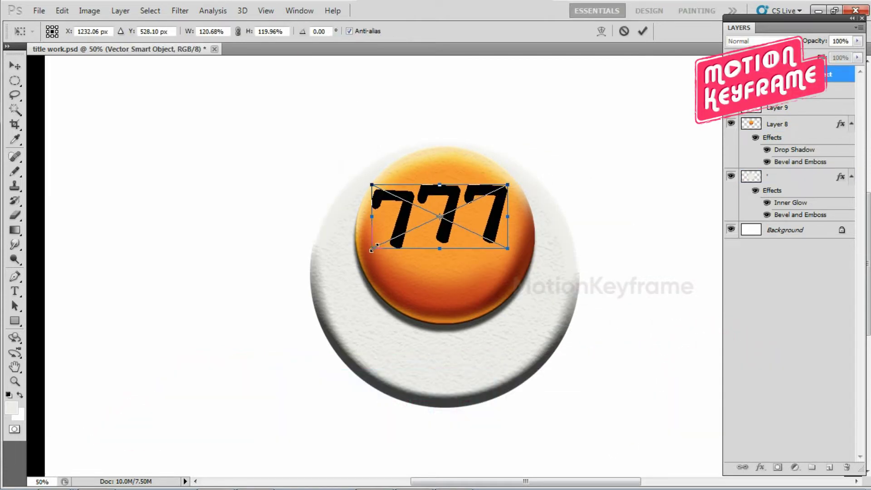
Paste CHARLIE as a smart object and fit and enlarge it along the lower rim
key(ctrl+v)
key(Return)
mouse_move(500, 282)
mouse_down()
mouse_move(521, 317)
mouse_move(561, 283)
mouse_up()
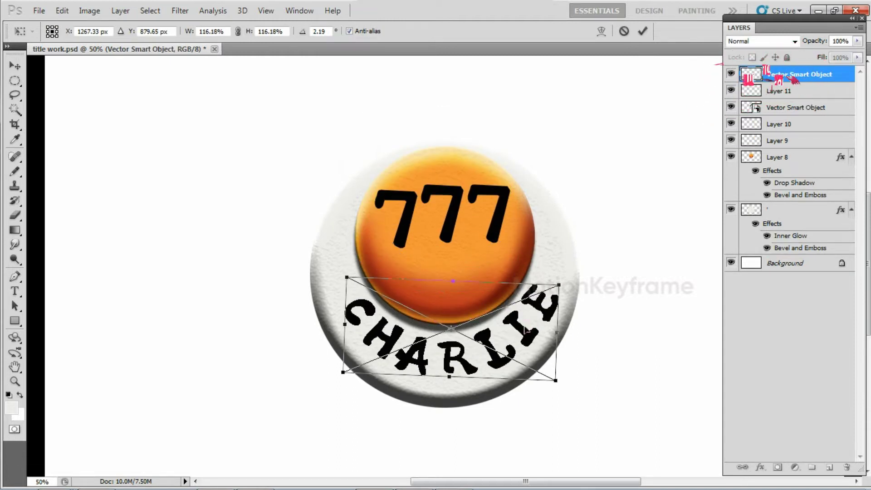
key(Return)
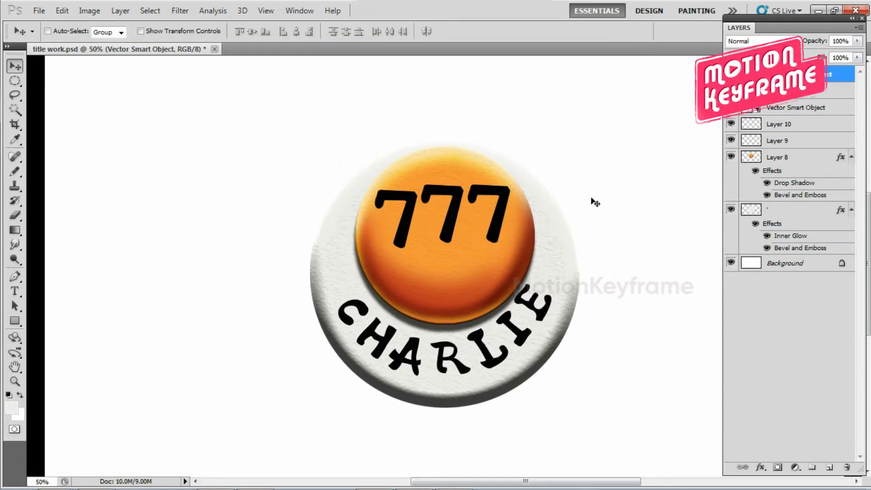
key(ctrl+t)
drag(562, 283, 575, 284)
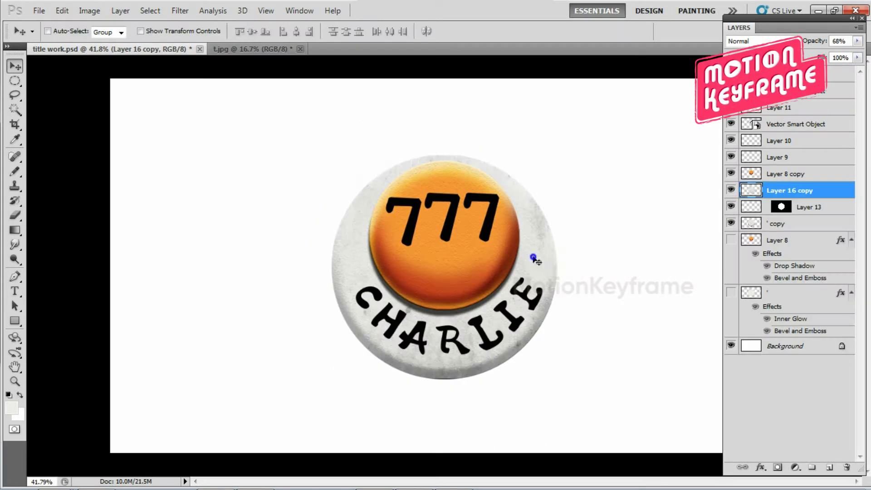
key(ctrl+l)
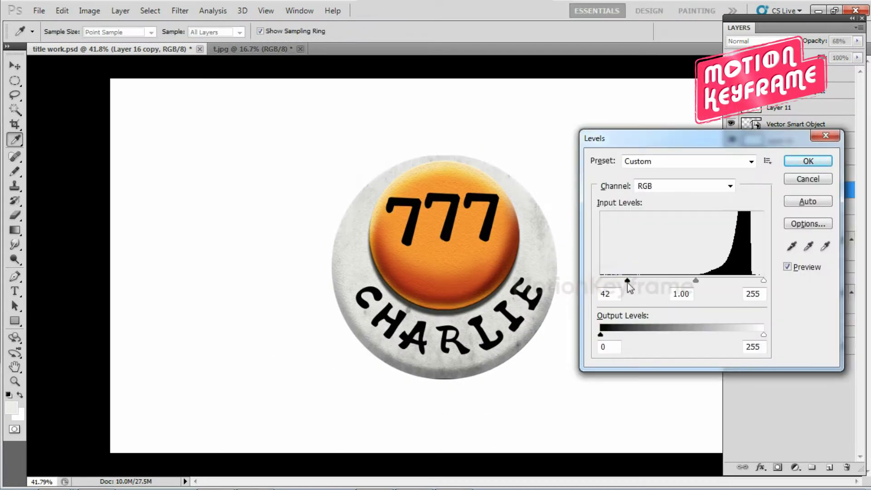
Darken the rim texture with a pulled-down Curves adjustment and lower the layer's opacity
click(809, 179)
key(ctrl+m)
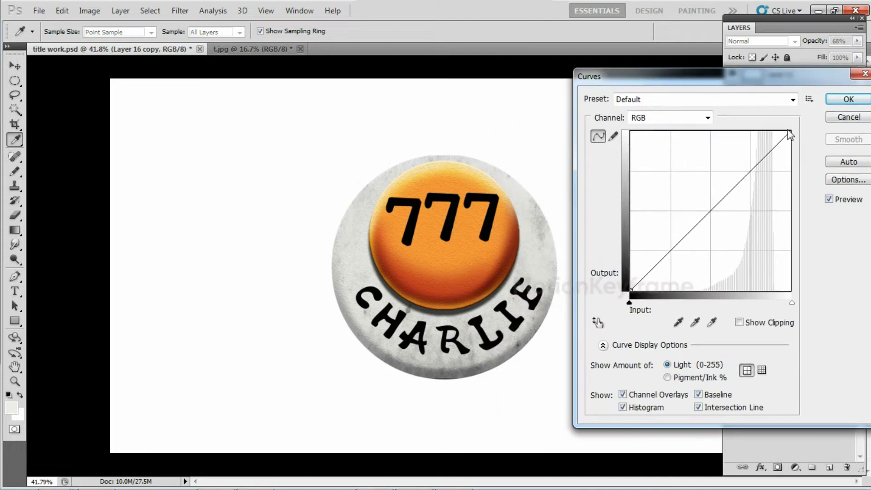
drag(790, 135, 789, 146)
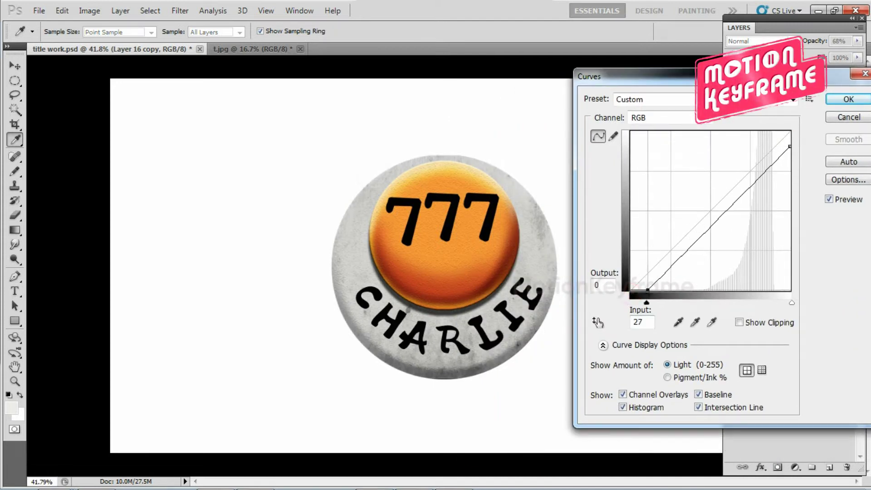
drag(703, 226, 724, 231)
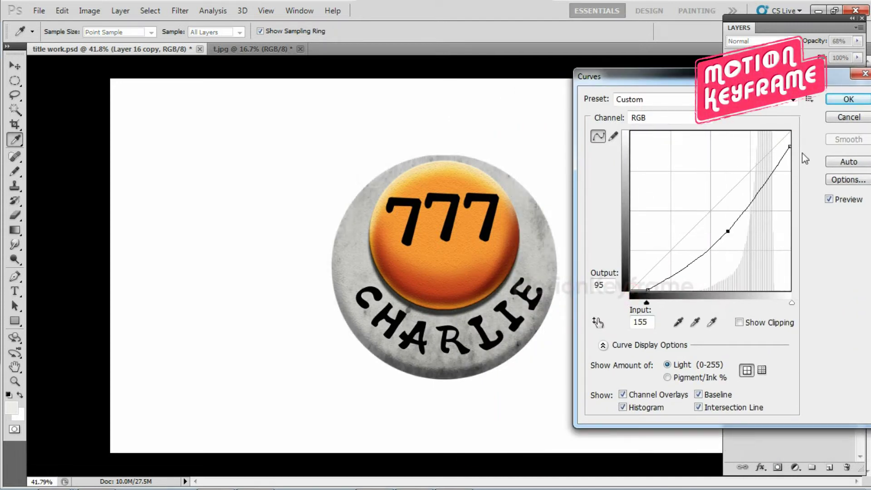
drag(858, 41, 825, 59)
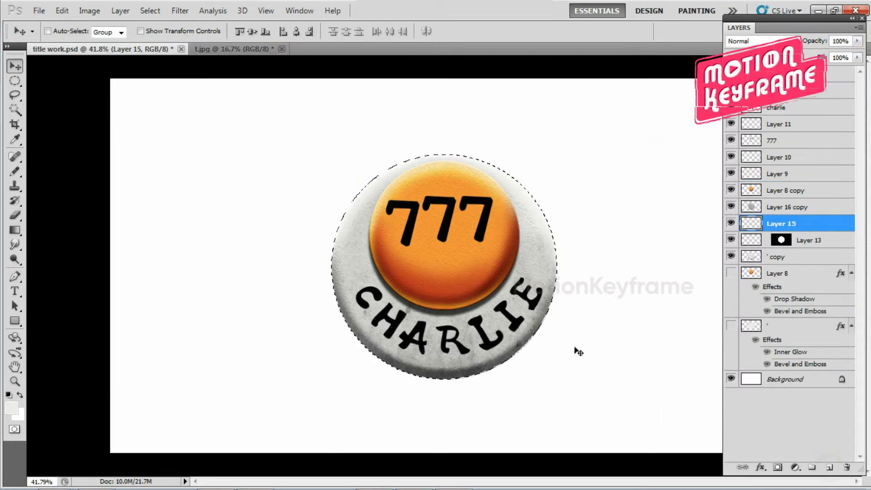
Rotate the new texture layer and stretch it to cover the badge
key(ctrl+t)
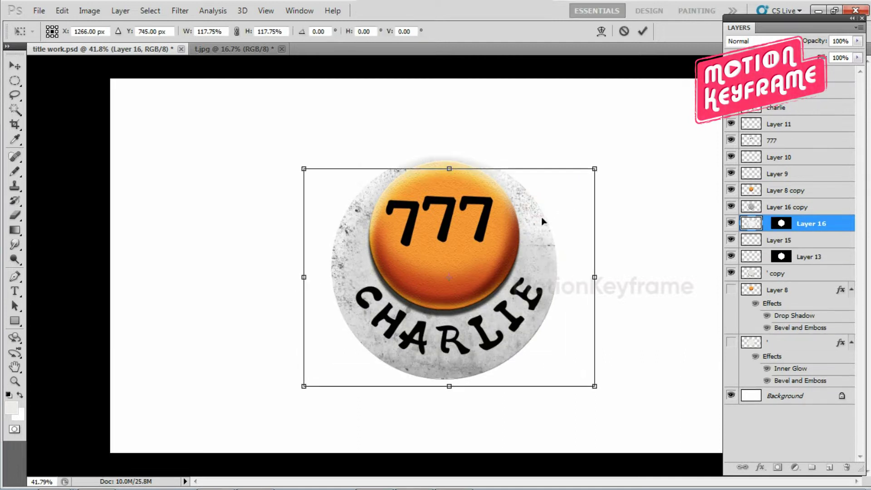
right_click(512, 238)
click(560, 370)
drag(622, 195, 546, 363)
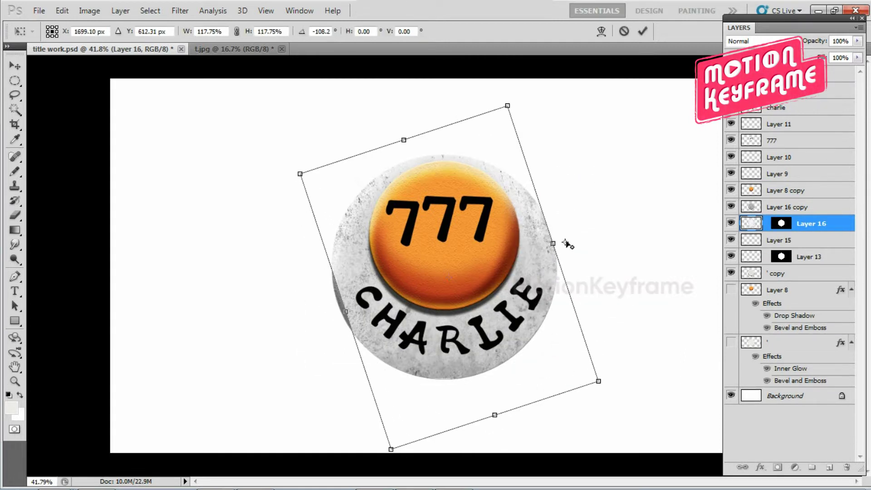
drag(346, 312, 337, 314)
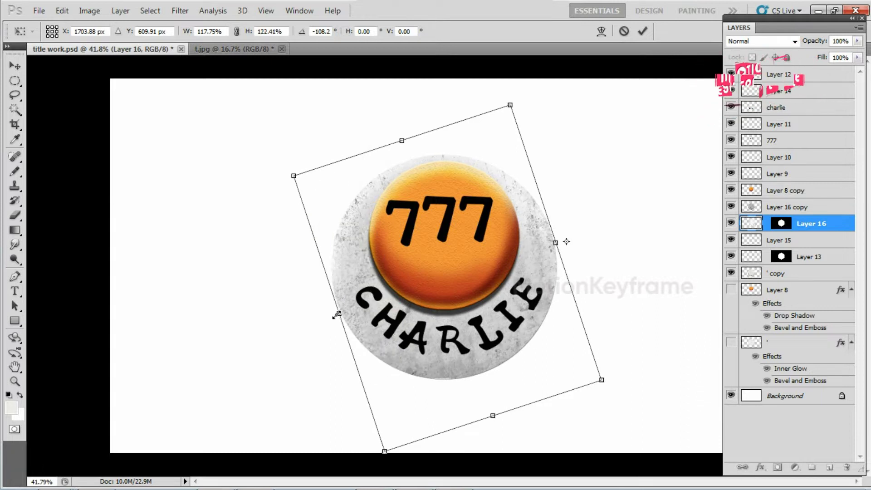
key(Return)
Blend the texture with Multiply, then Darker Color, and select the 777 layer
click(763, 41)
click(744, 77)
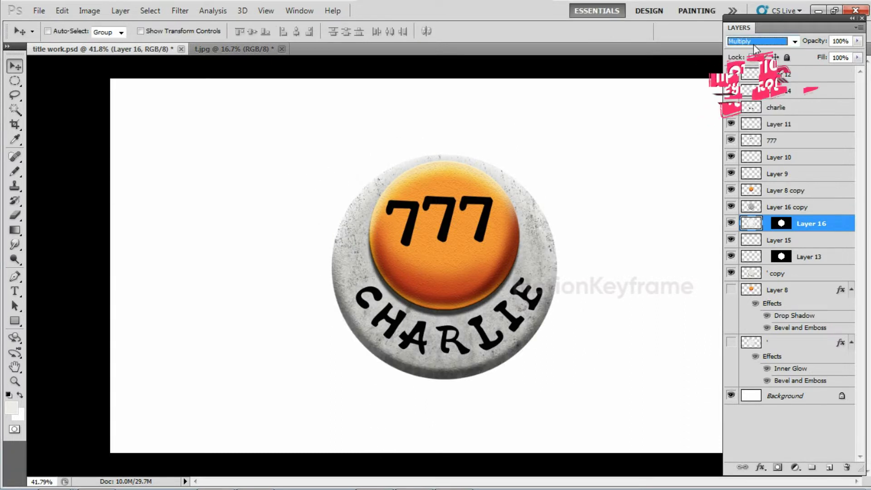
key(Down)
key(Down)
key(Down)
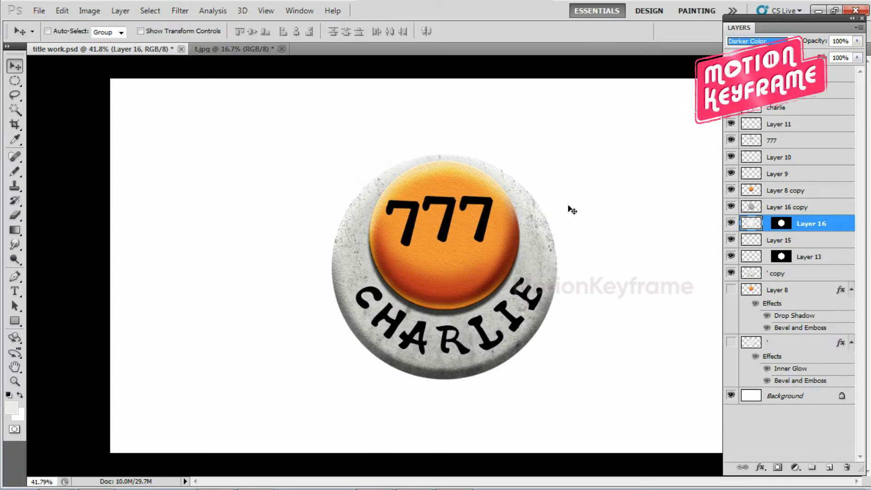
key(Down)
key(Down)
key(Down)
key(Down)
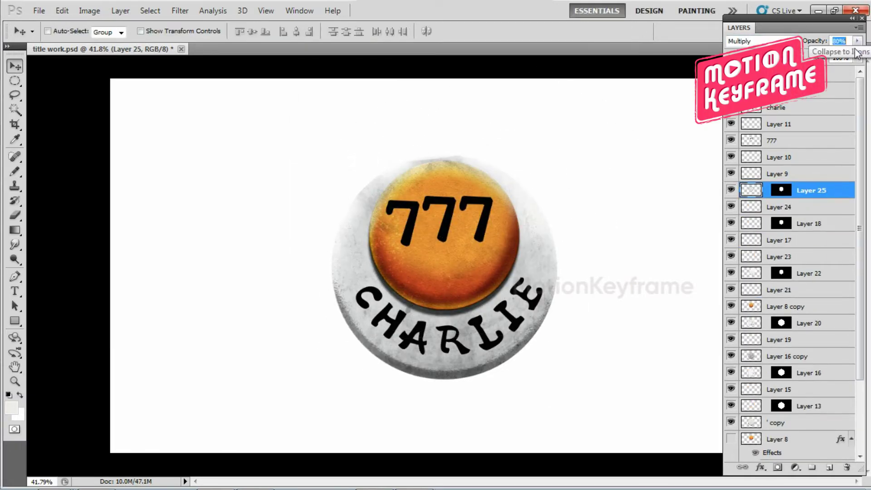
right_click(411, 228)
click(434, 245)
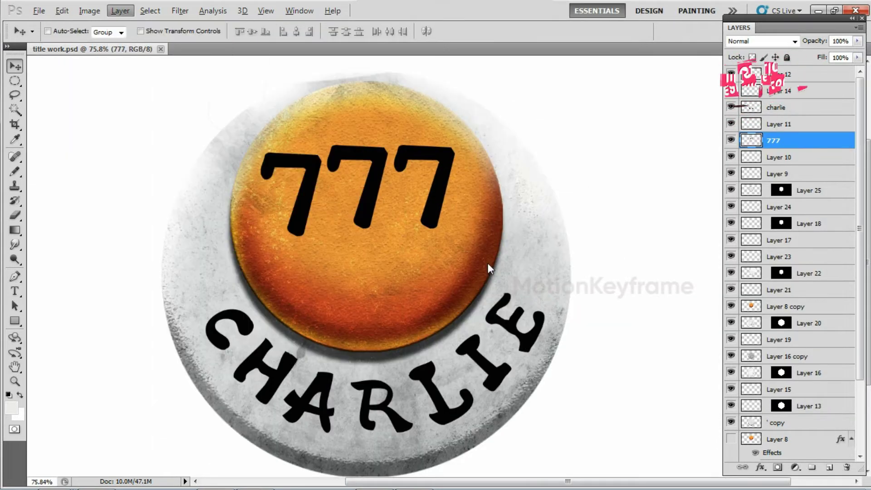
Give 777 a Pillow Emboss, Chisel Hard bevel with larger size and reduced depth
click(662, 173)
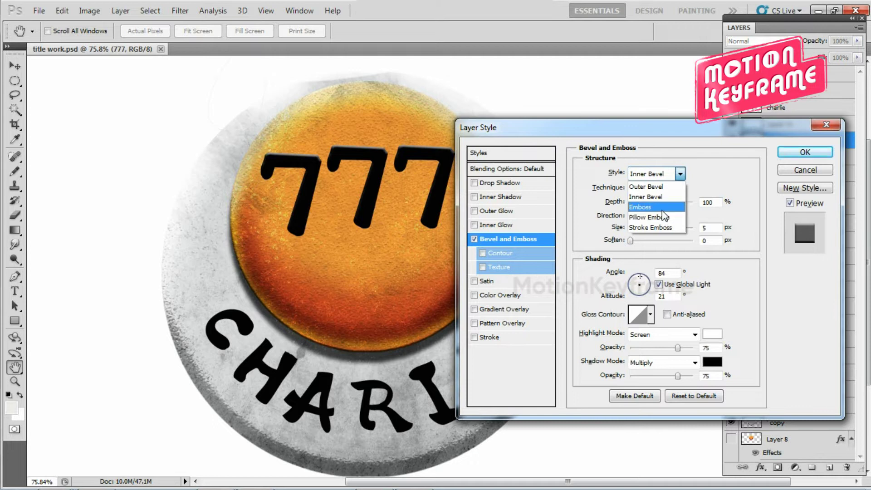
click(665, 217)
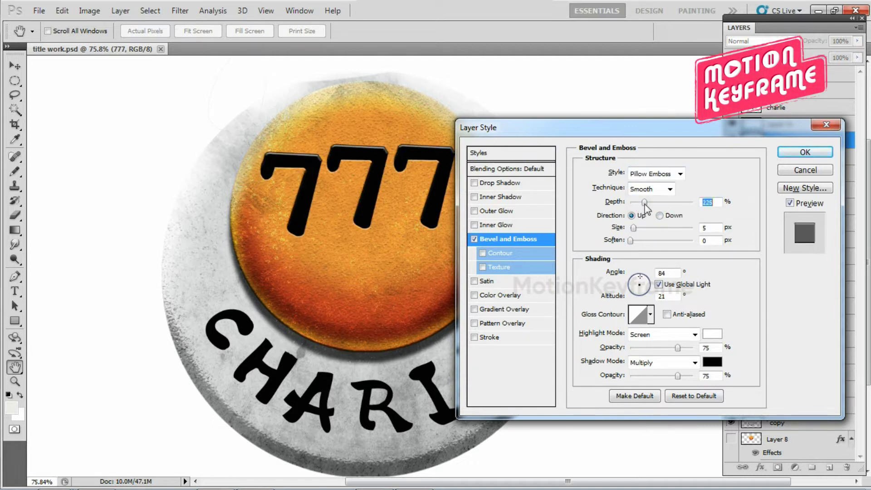
drag(634, 228, 636, 229)
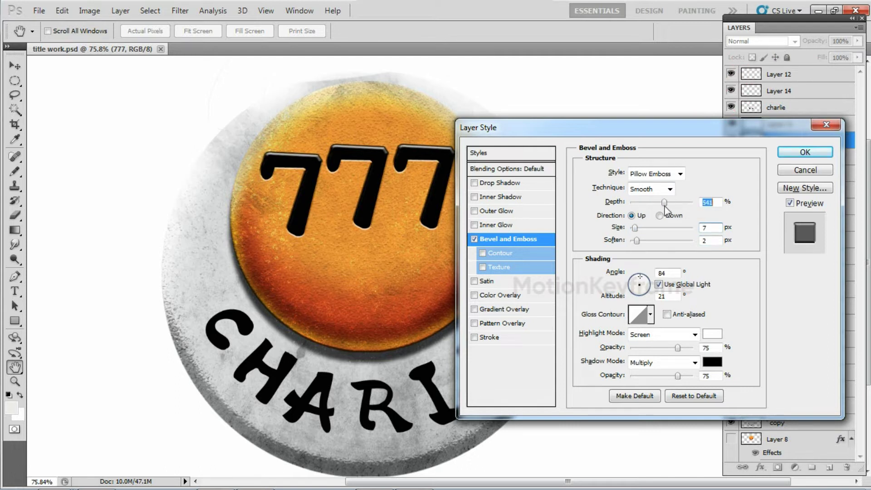
click(670, 189)
click(649, 207)
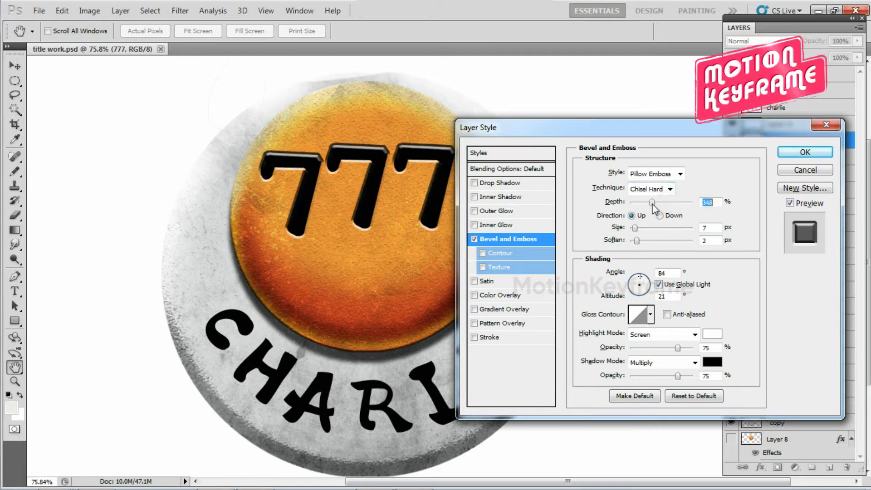
drag(670, 202, 641, 203)
click(805, 152)
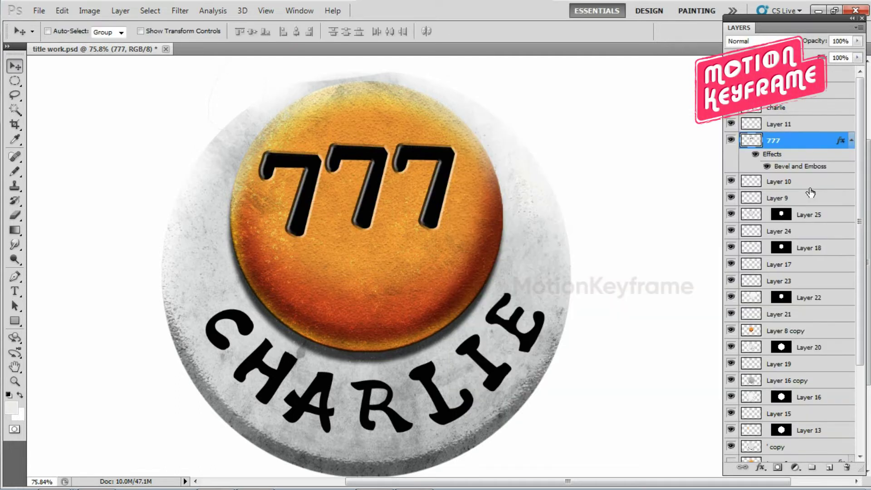
double_click(801, 142)
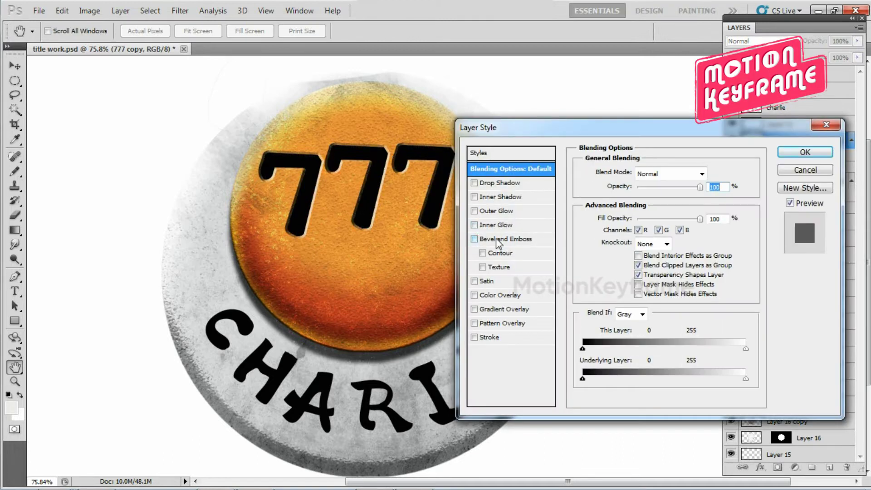
Select the charlie layer and duplicate it as charlie copy
key(Escape)
right_click(541, 349)
click(562, 348)
key(alt+l)
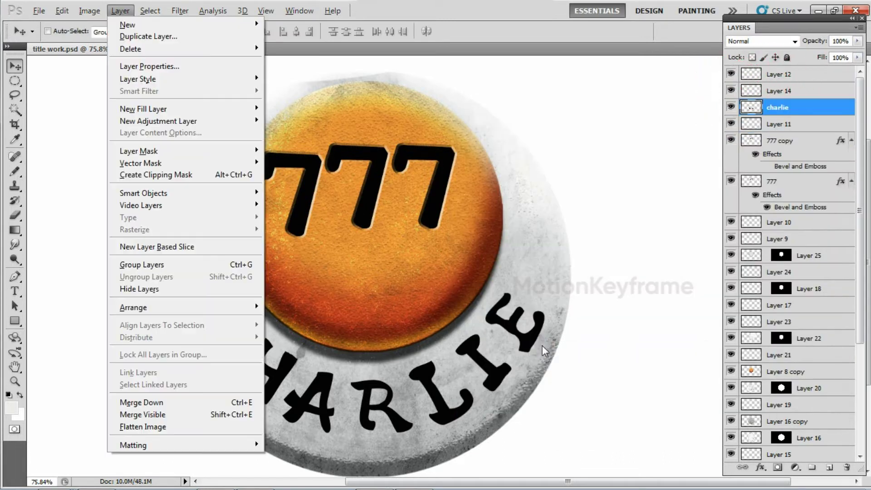
key(Escape)
key(ctrl+j)
Give charlie copy a Pillow Emboss, Chisel Hard bevel with set lighting, depth and size
double_click(789, 108)
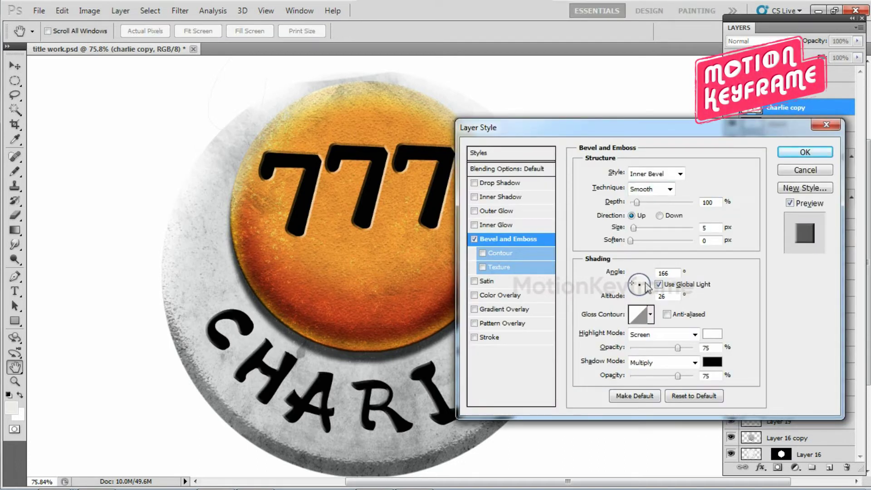
drag(646, 283, 645, 278)
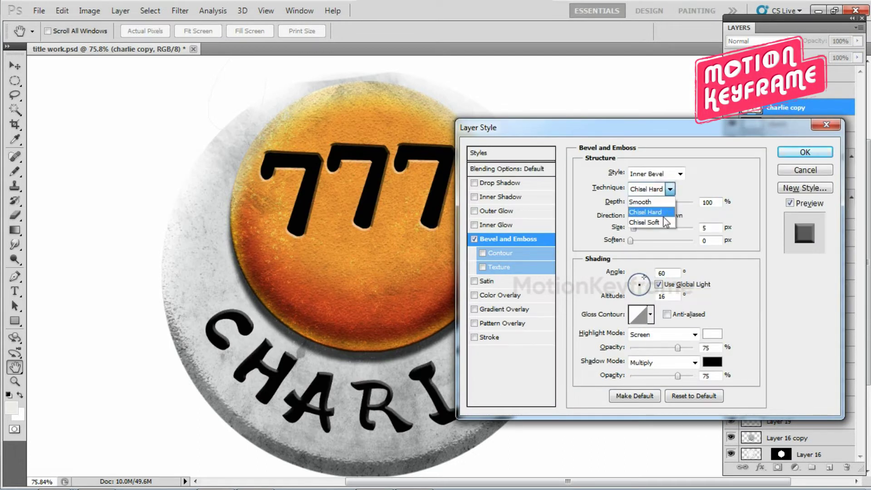
click(646, 212)
mouse_move(637, 203)
mouse_down()
mouse_move(647, 202)
mouse_move(637, 228)
mouse_up()
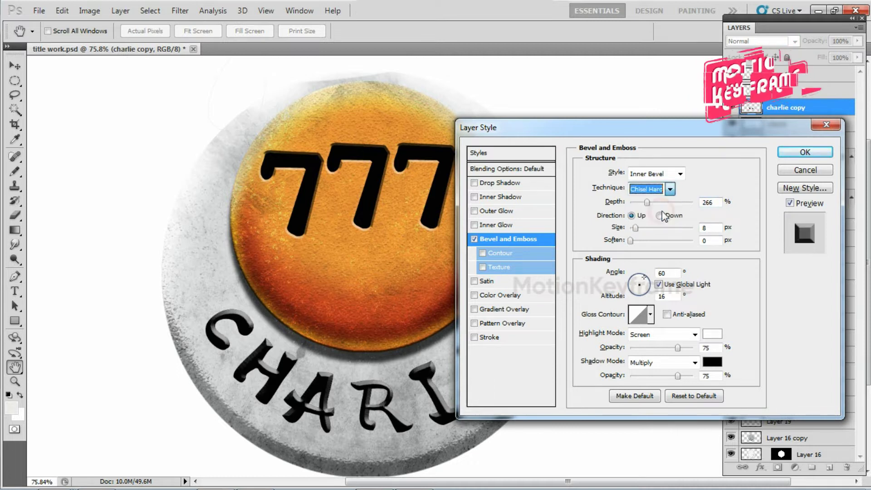
click(681, 174)
click(676, 195)
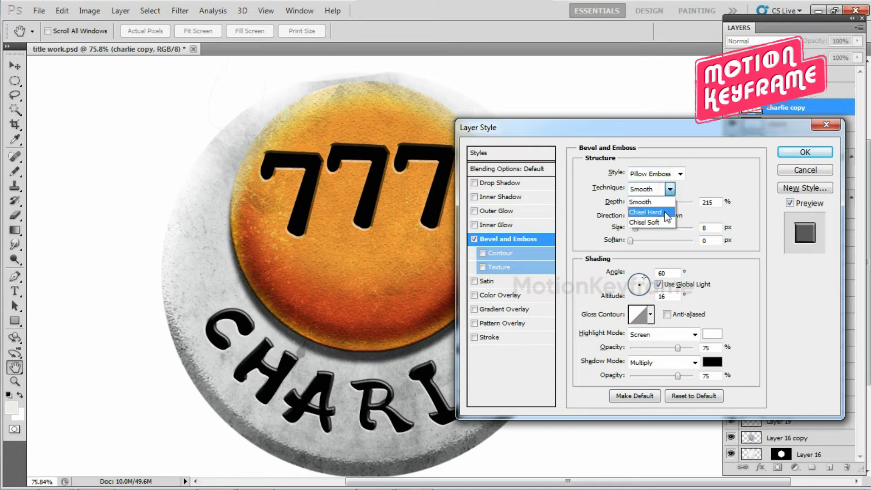
click(666, 213)
drag(645, 233, 635, 231)
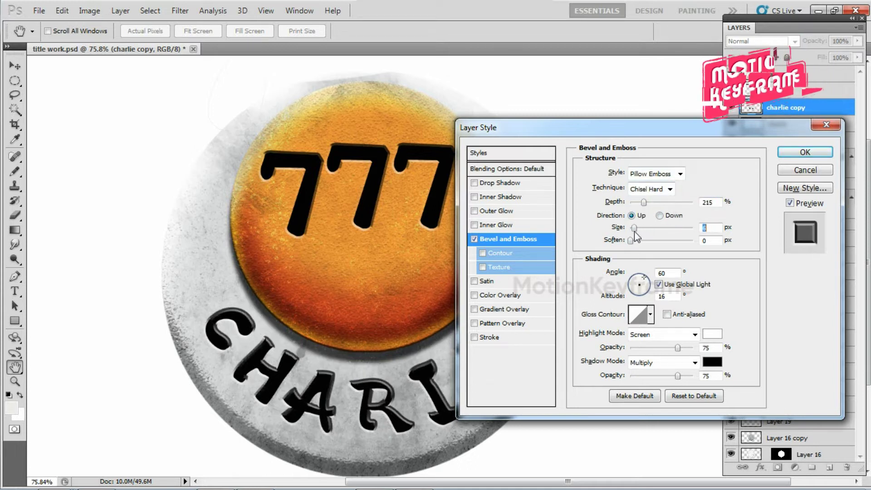
Change the light angle, raise highlight opacity to full, and pick a new gloss contour
click(635, 293)
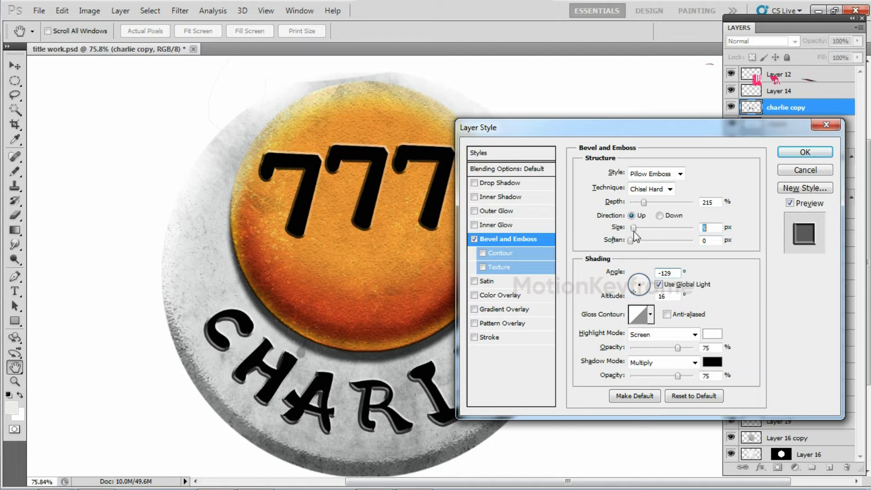
drag(638, 229, 635, 229)
click(694, 347)
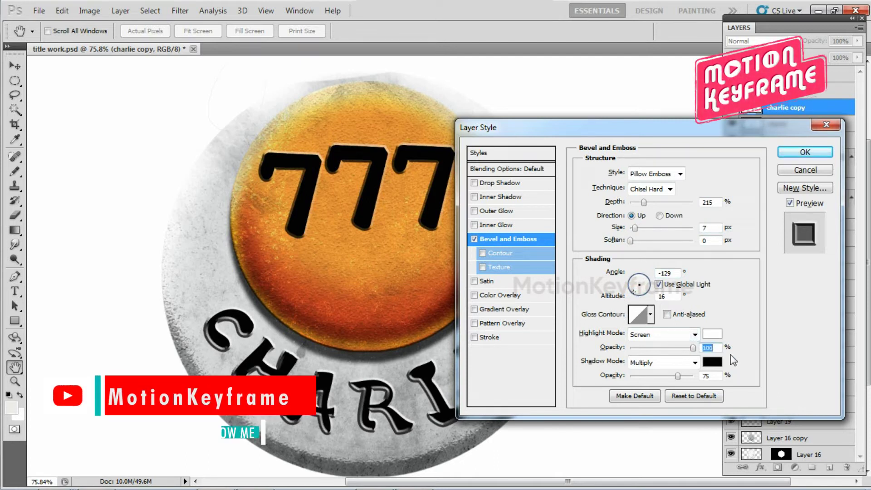
click(639, 315)
scroll(683, 113, down, 2)
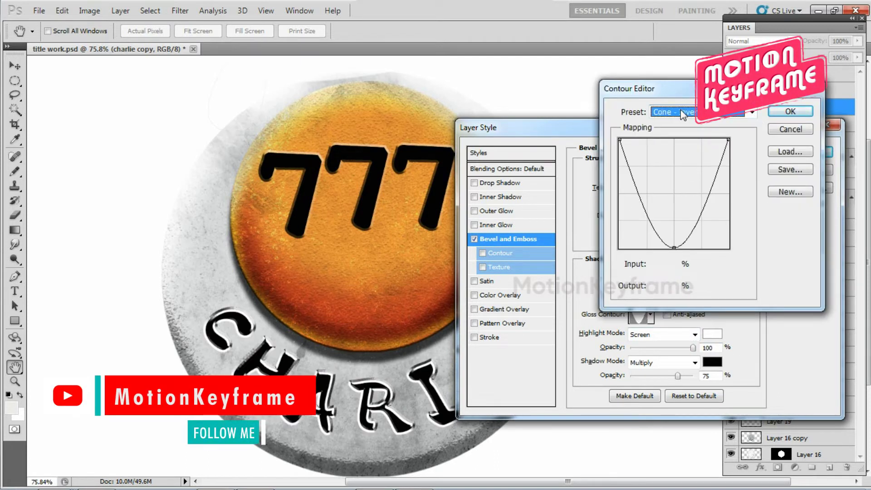
scroll(690, 117, down, 3)
scroll(699, 121, down, 1)
click(791, 111)
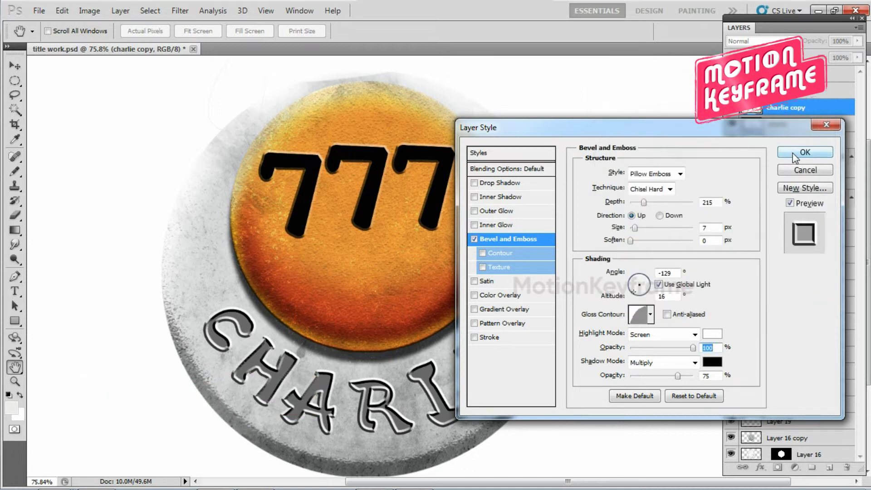
click(812, 152)
click(790, 108)
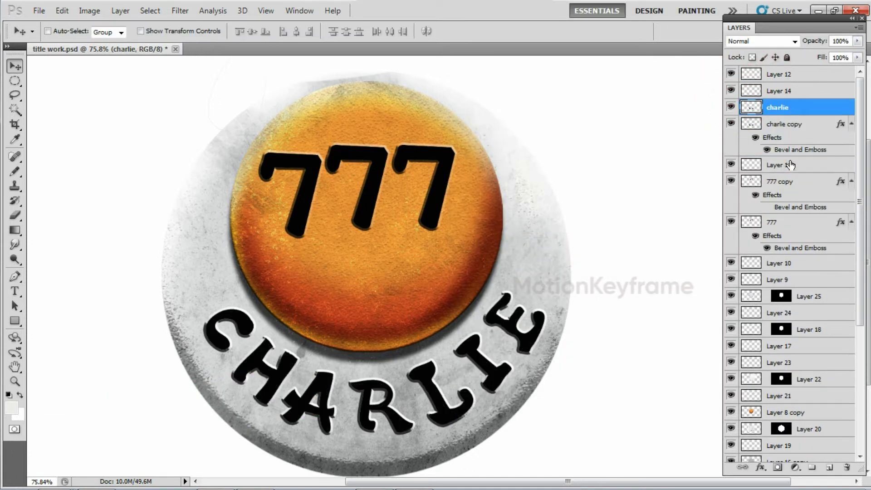
Lower Layer 11's opacity and accept a reduced bevel depth on charlie copy
click(790, 165)
drag(857, 41, 828, 62)
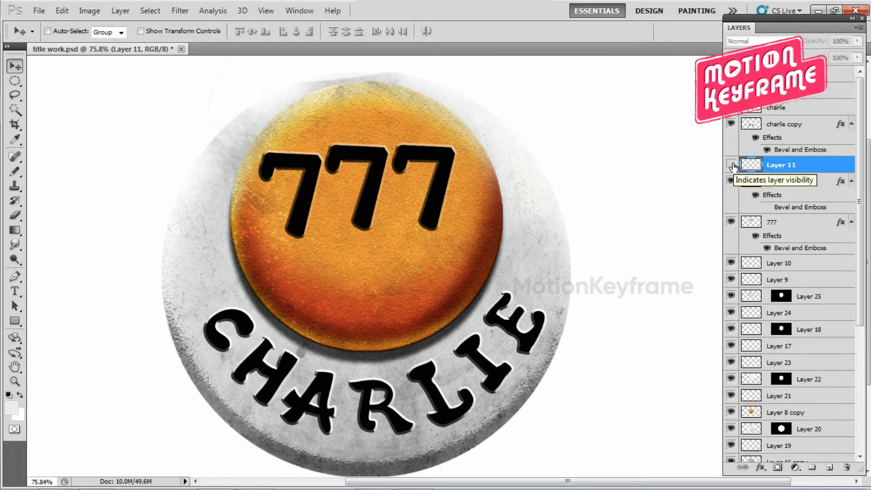
click(790, 143)
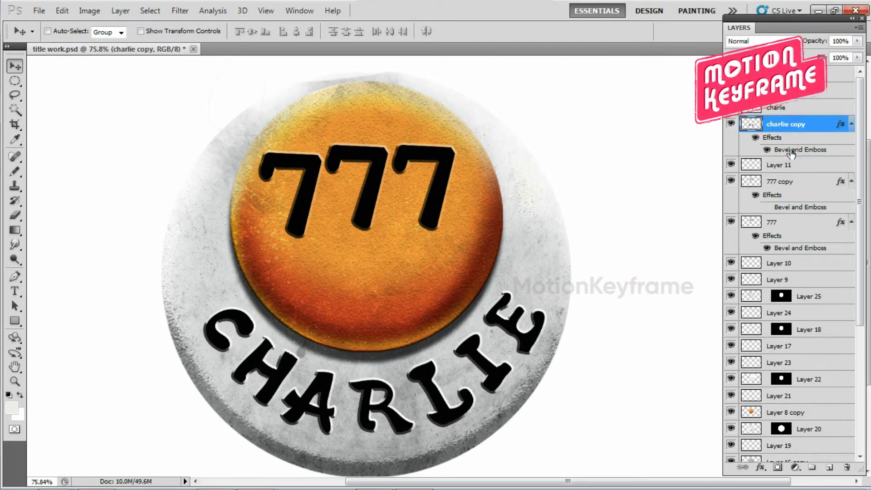
double_click(791, 150)
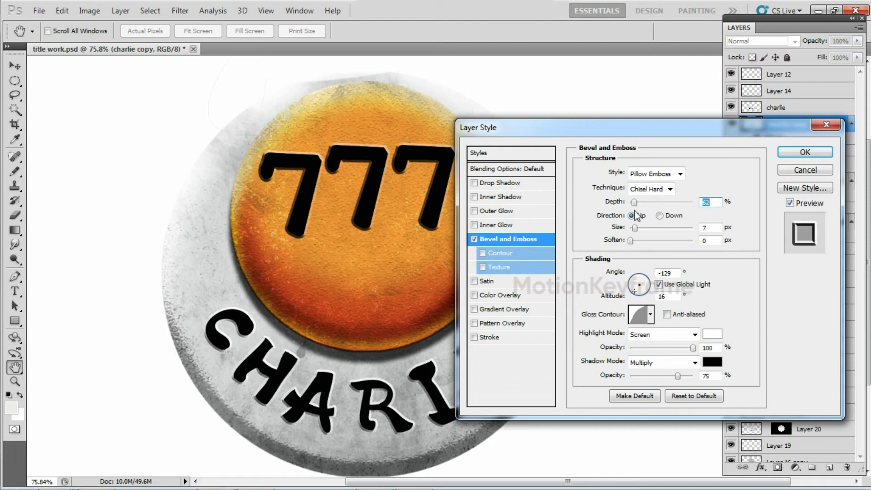
key(Return)
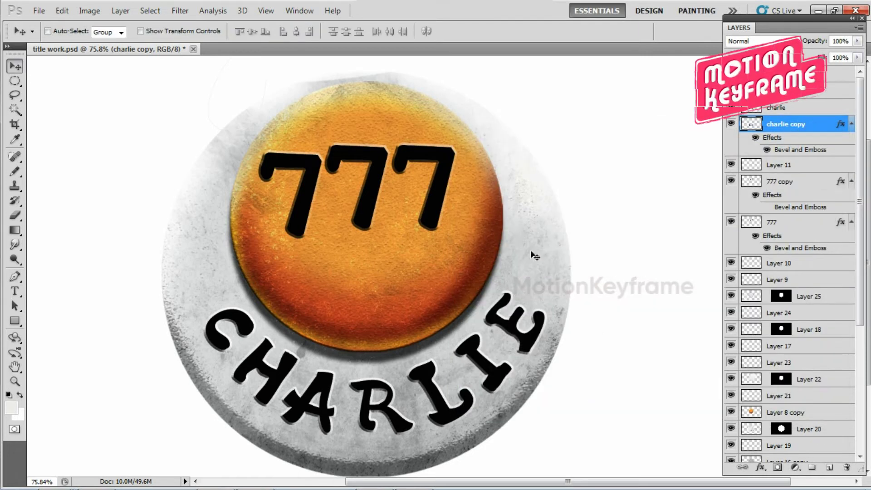
Deepen the 777 layer's bevel and change its lighting angle and altitude
click(781, 182)
click(773, 223)
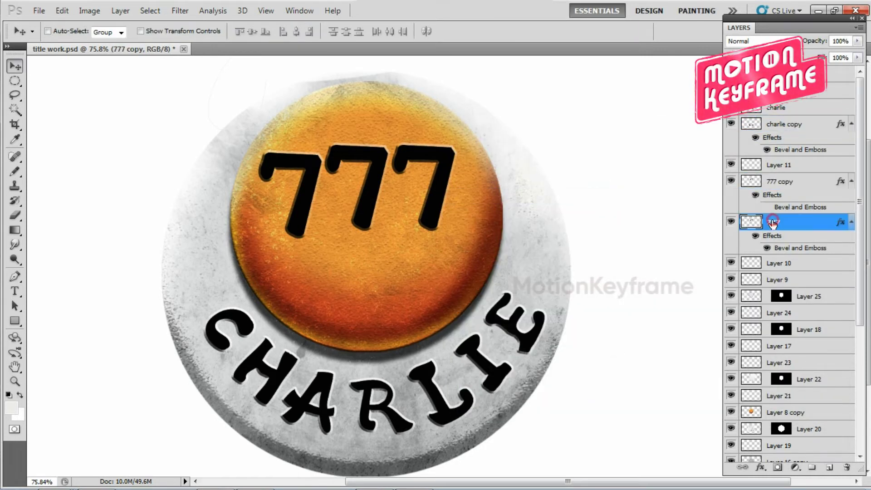
double_click(825, 225)
click(493, 239)
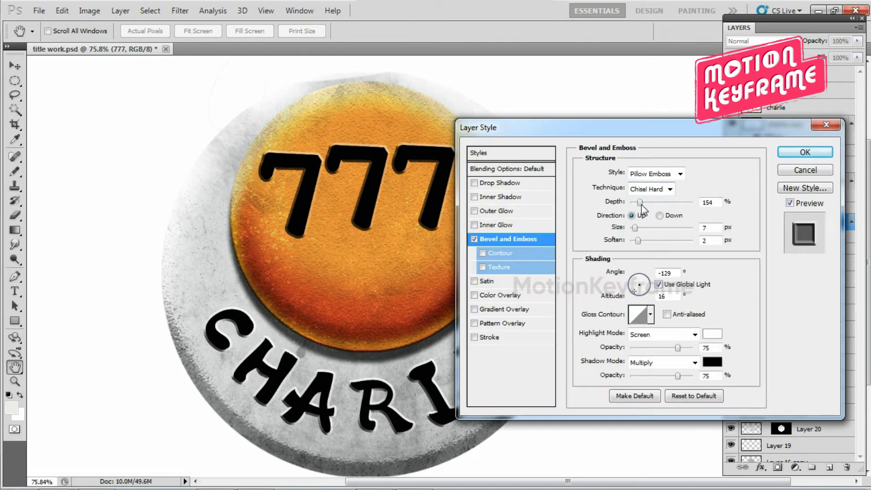
drag(663, 202, 670, 202)
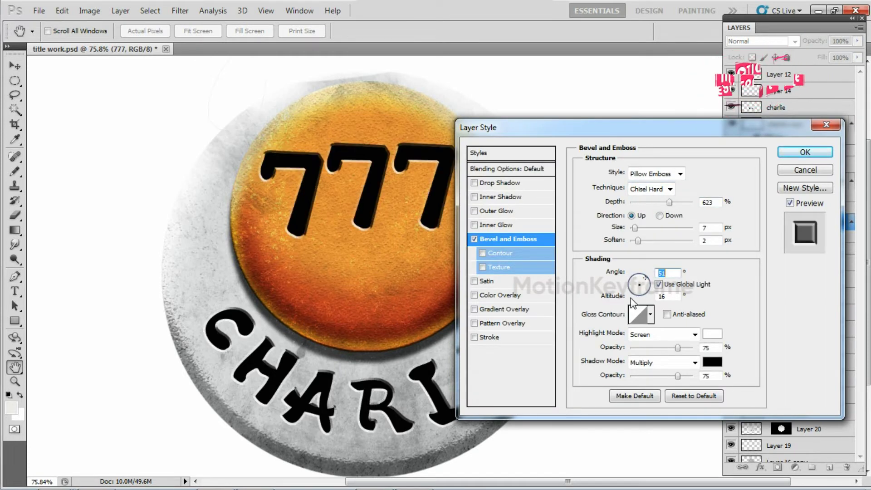
drag(634, 298, 648, 293)
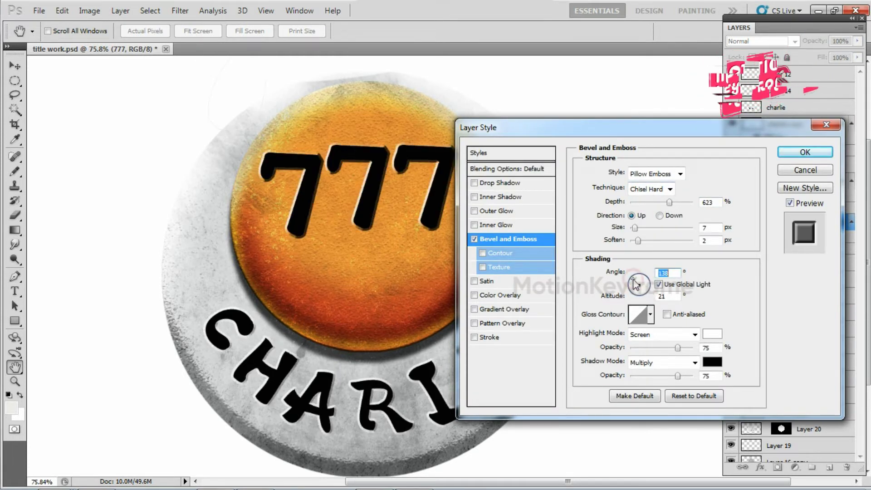
click(806, 152)
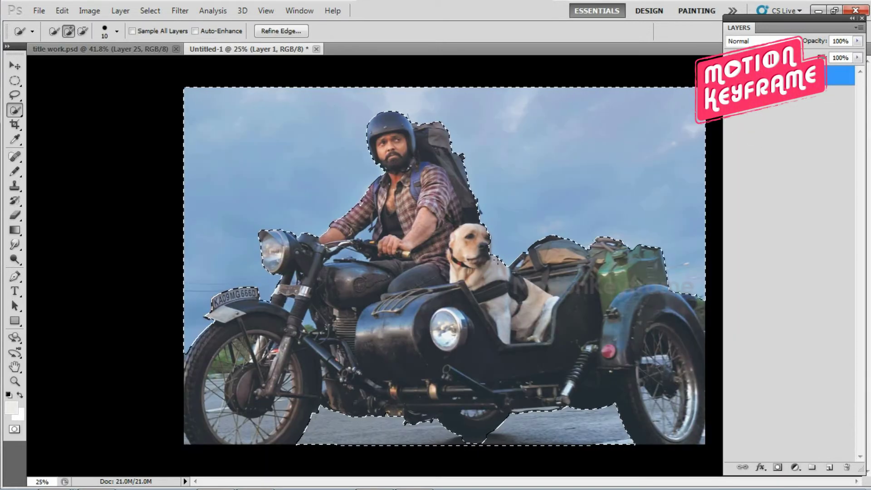
Feather the subject selection and delete the sky around the man, dog and motorcycle
key(shift+F6)
key(Return)
key(Delete)
key(v)
key(ctrl+x)
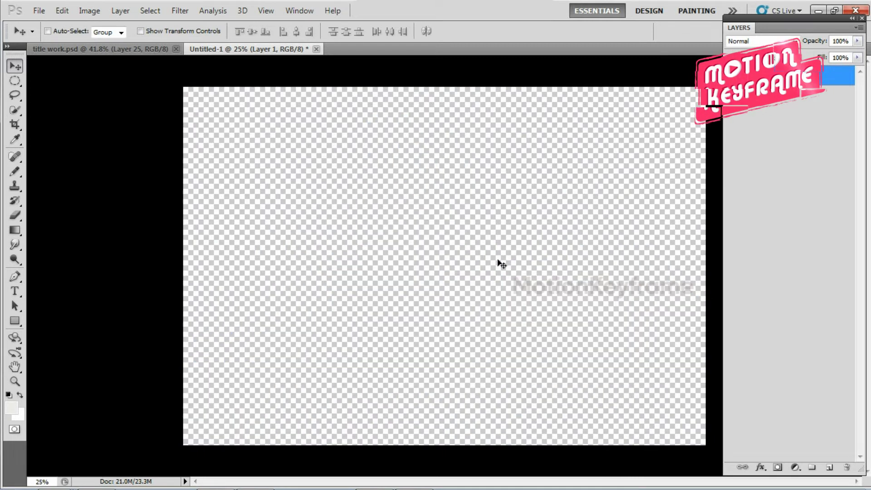
key(ctrl+z)
Add a white-filled layer beneath Layer 1 and make the subject layer active again
alt+click(830, 468)
key(Return)
key(ctrl+BackSpace)
key(ctrl+bracketleft)
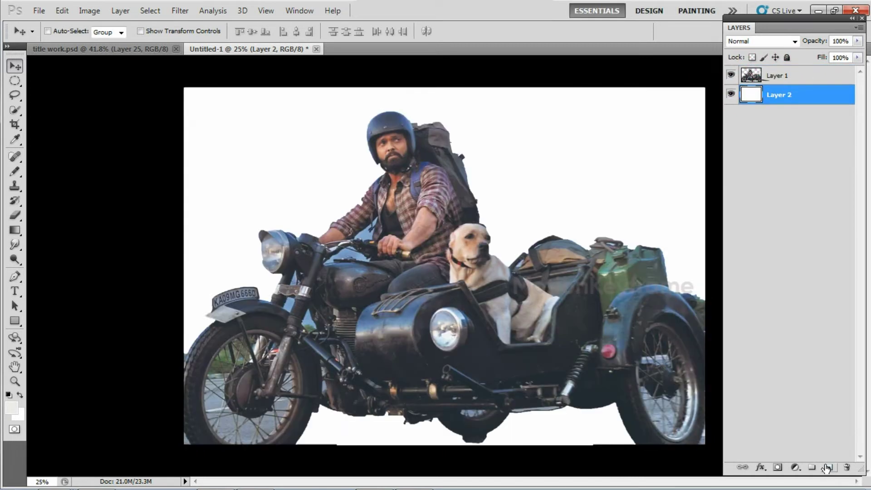
right_click(395, 250)
click(413, 253)
Delete leftover sky near the handlebar and inside the front wheel spokes, then save
key(w)
click(342, 267)
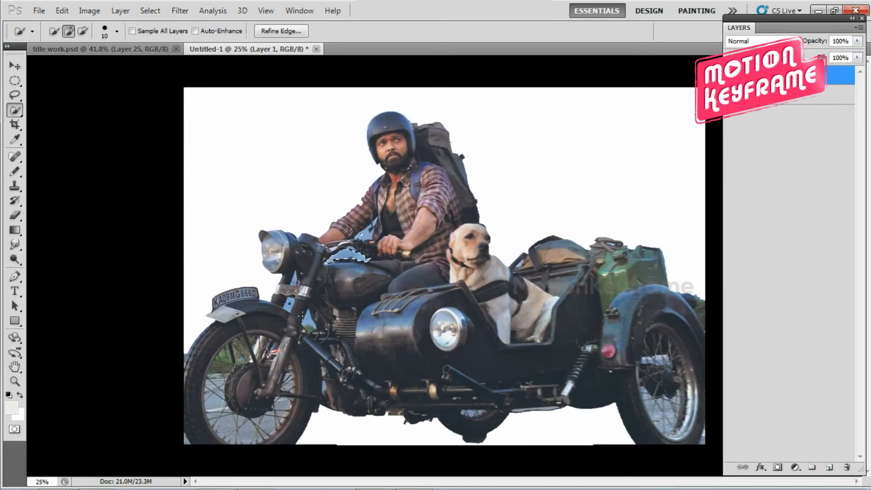
key(shift+w)
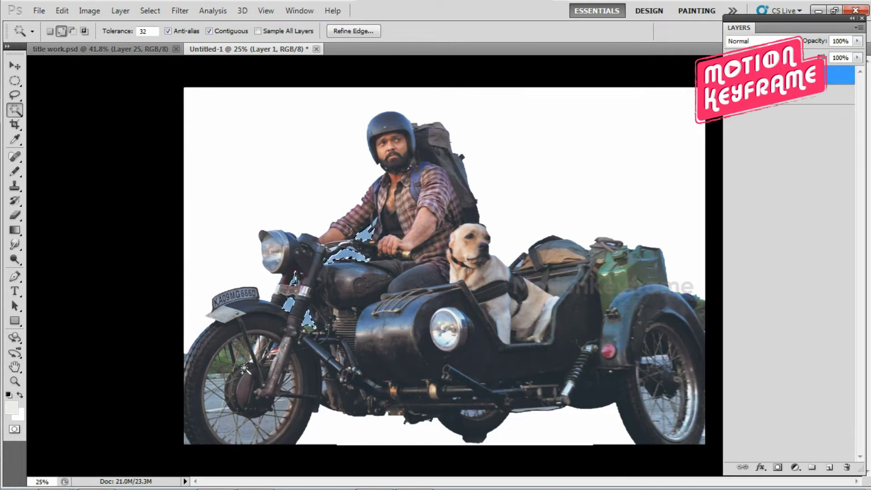
key(ctrl+d)
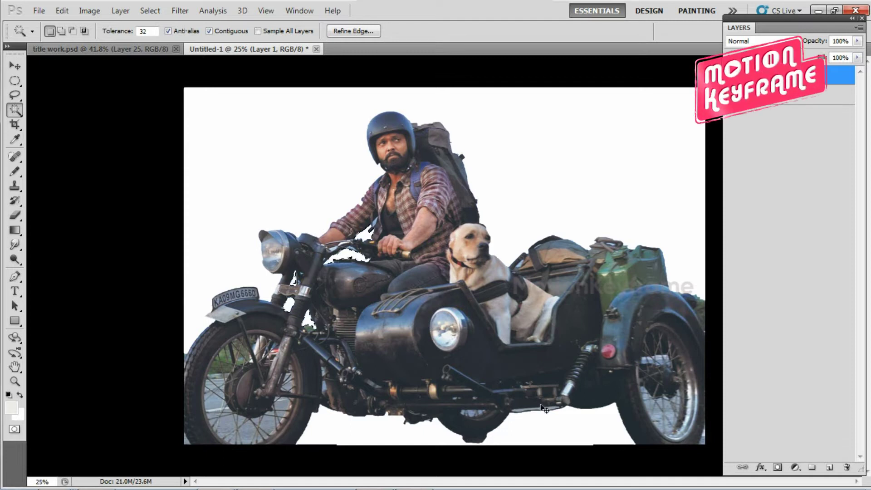
click(225, 429)
key(ctrl+d)
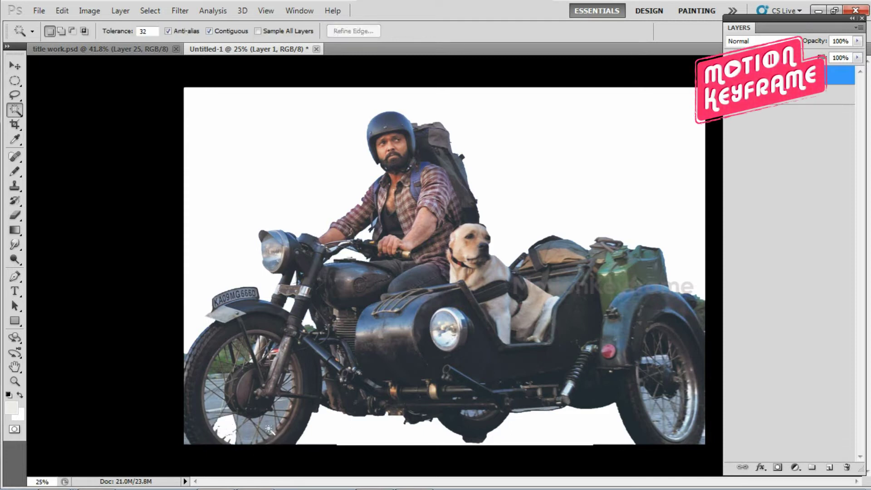
key(ctrl+d)
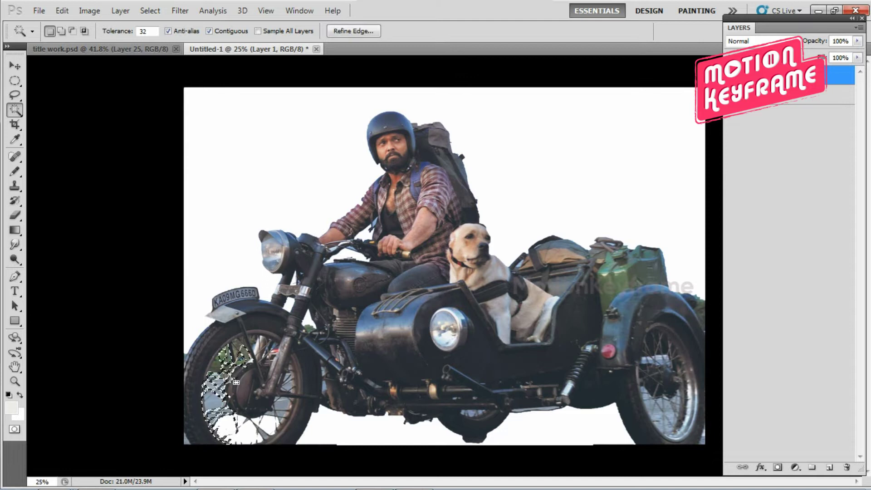
key(v)
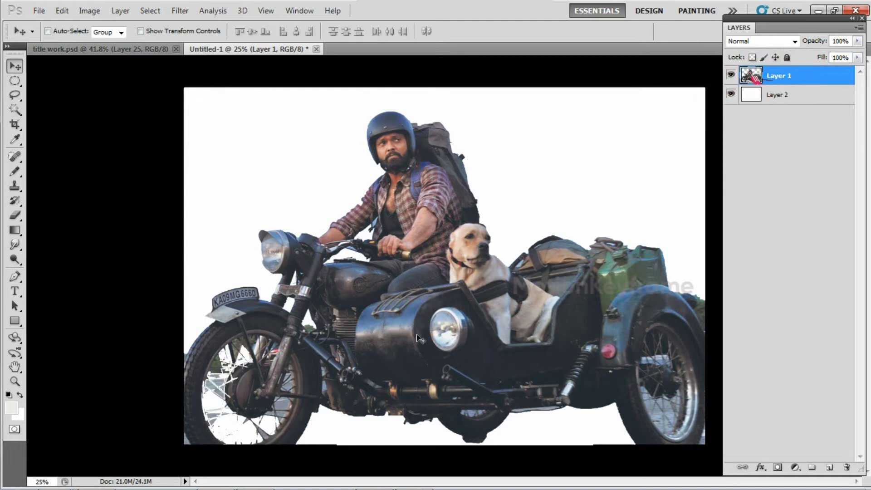
key(ctrl+s)
Apply Posterize with 4 levels to the sidecar cut-out photo
key(Escape)
click(89, 11)
click(418, 379)
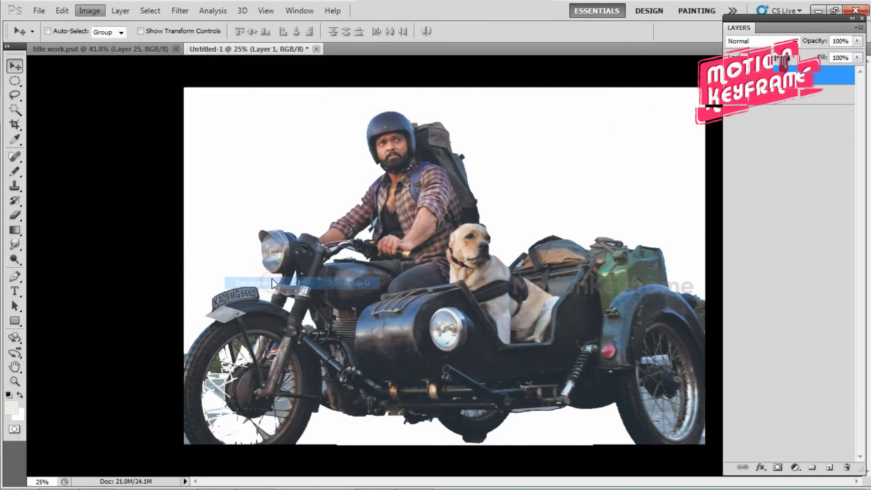
click(90, 10)
click(252, 211)
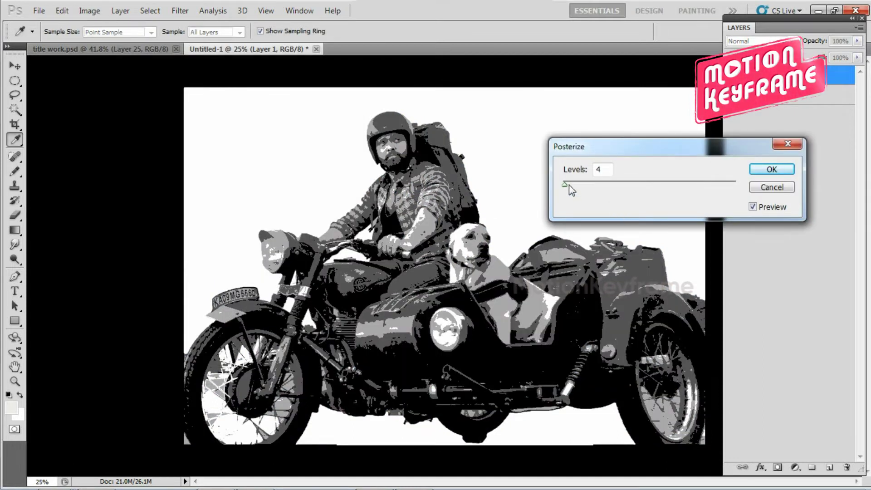
drag(568, 185, 564, 185)
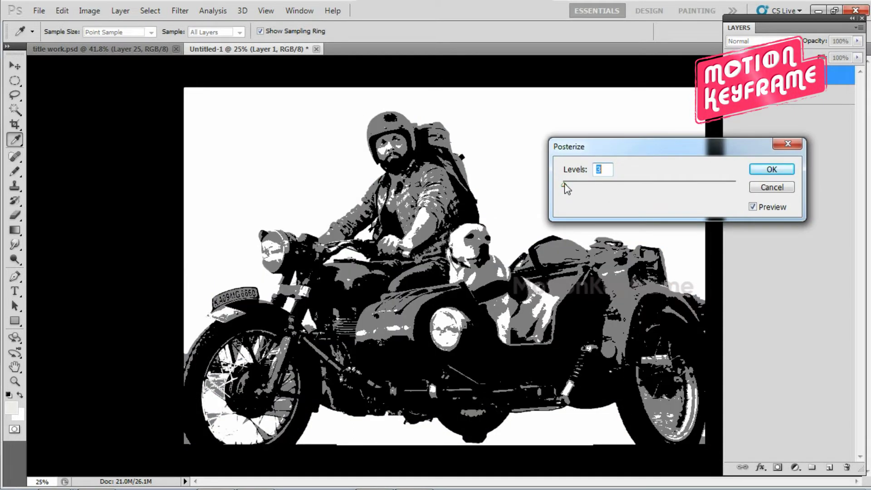
text(4)
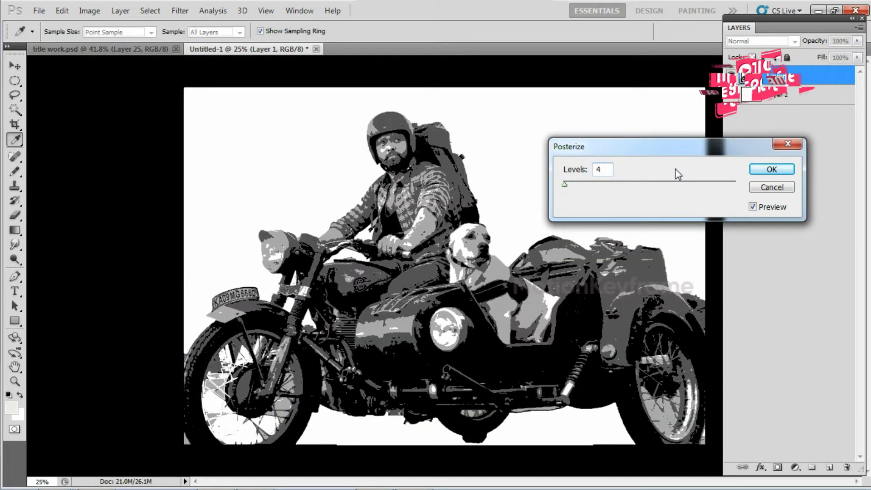
click(770, 170)
Use Blend If sliders so the motorcycle layer's lightest tones drop out, then drag the layer out
key(v)
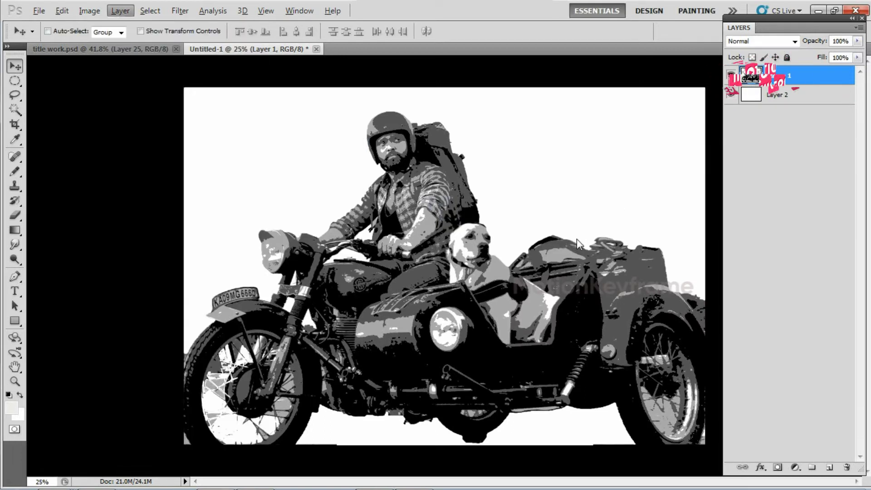
double_click(799, 75)
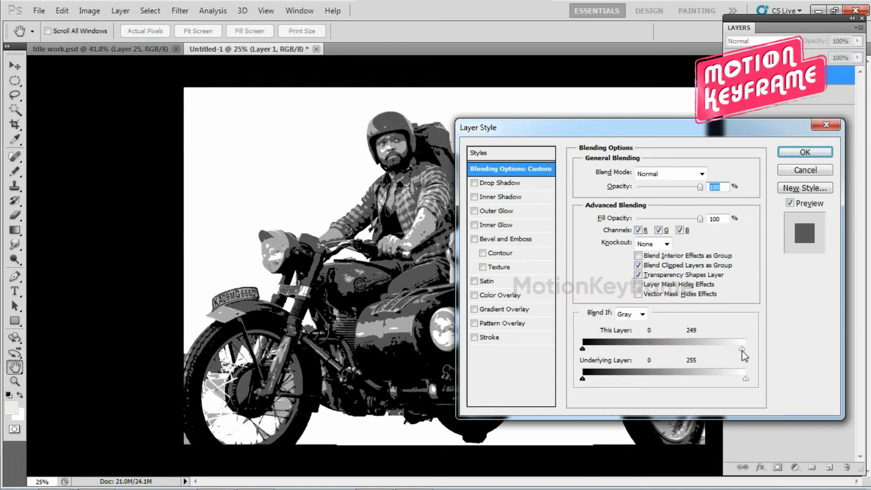
drag(747, 379, 755, 382)
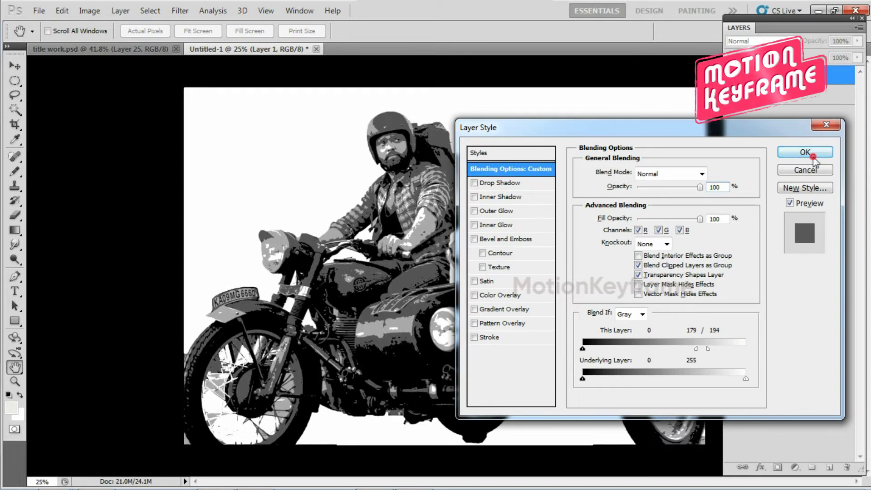
click(813, 159)
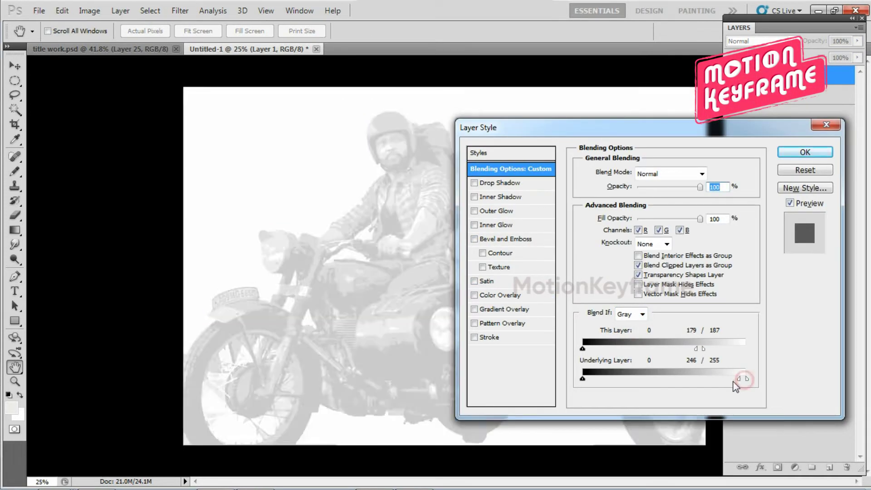
mouse_move(583, 378)
mouse_down()
mouse_move(635, 379)
mouse_move(597, 379)
mouse_move(608, 379)
mouse_up()
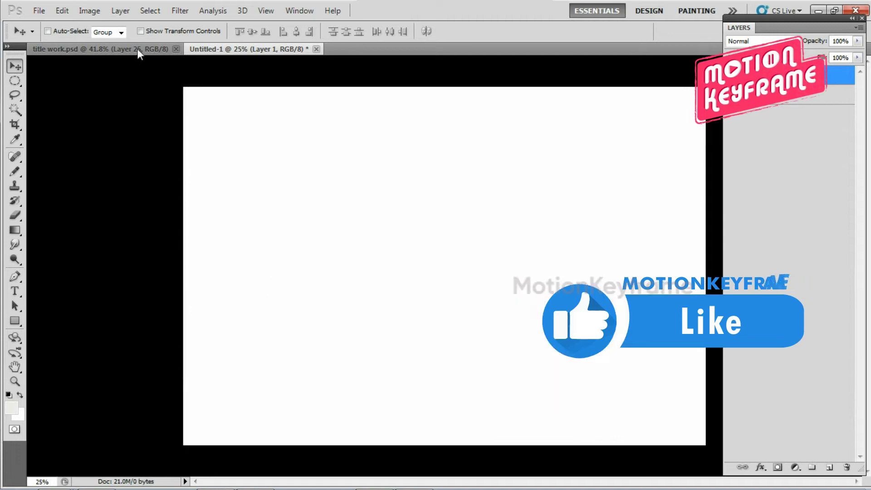
drag(447, 298, 317, 227)
Image Trace the posterized sidecar photo in Illustrator and expand it into vector paths
right_click(740, 296)
click(670, 266)
key(ctrl+t)
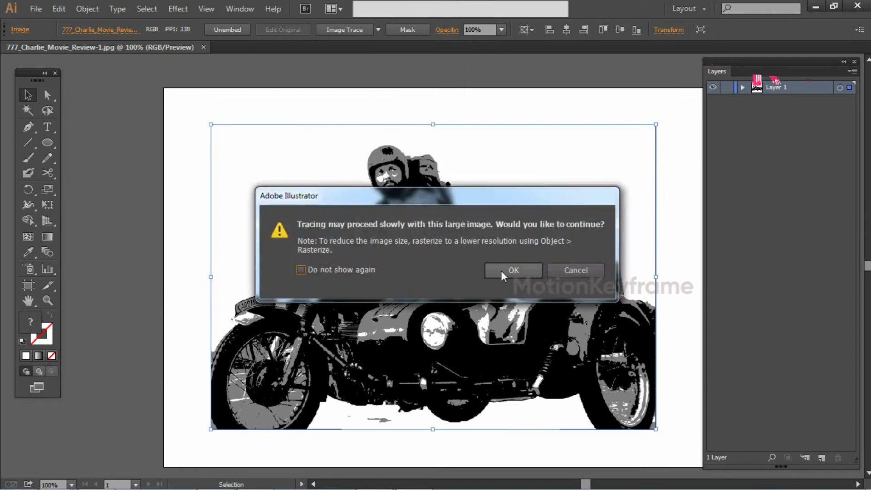
click(503, 275)
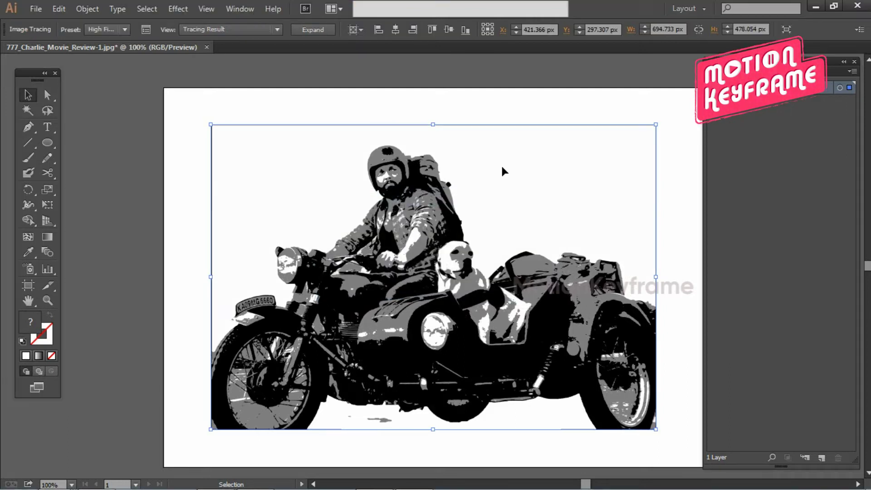
click(311, 28)
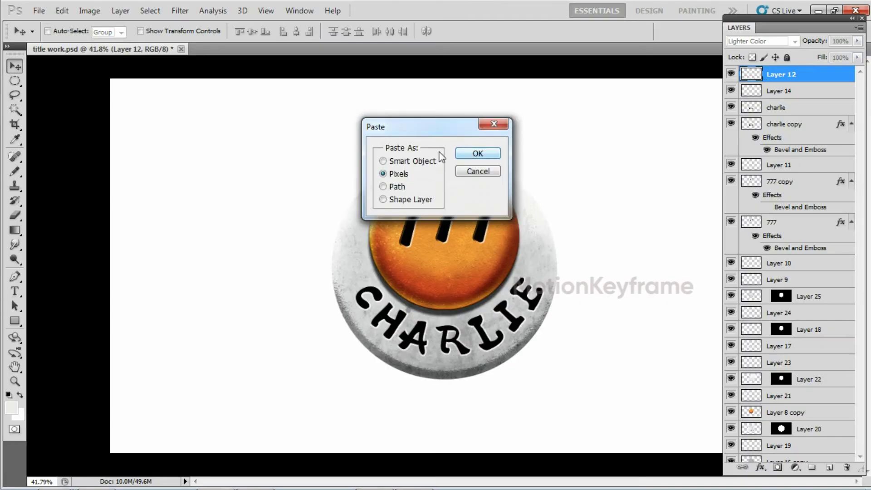
Paste the traced motorcycle as a Smart Object, flipped horizontally and scaled onto the orange disc
click(439, 161)
click(478, 154)
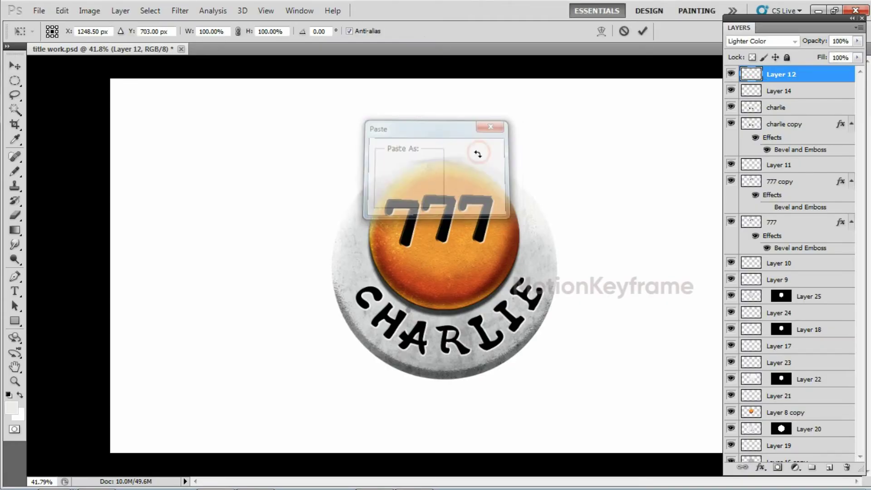
right_click(483, 282)
click(528, 457)
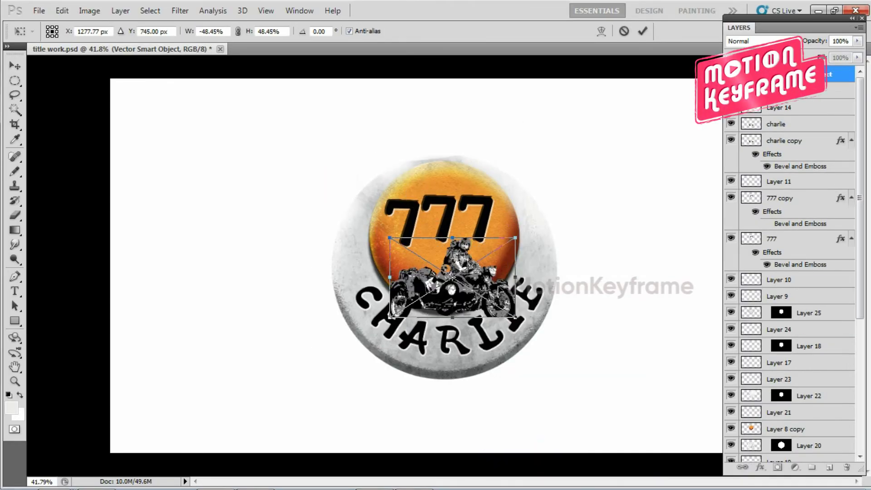
drag(516, 315, 485, 310)
drag(483, 253, 499, 237)
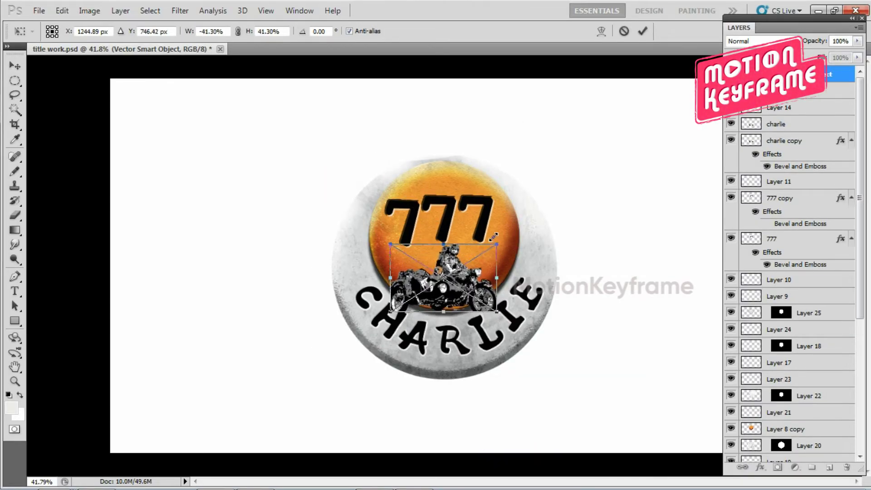
key(Return)
Recommit the 777 text transform and rasterize the motorcycle smart object layer
shift+click(779, 208)
key(ctrl+t)
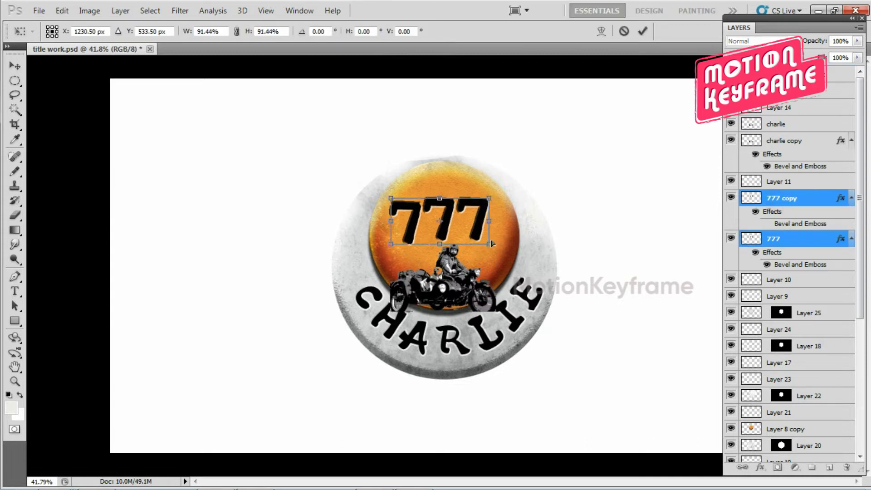
key(Return)
right_click(458, 276)
click(490, 284)
right_click(781, 72)
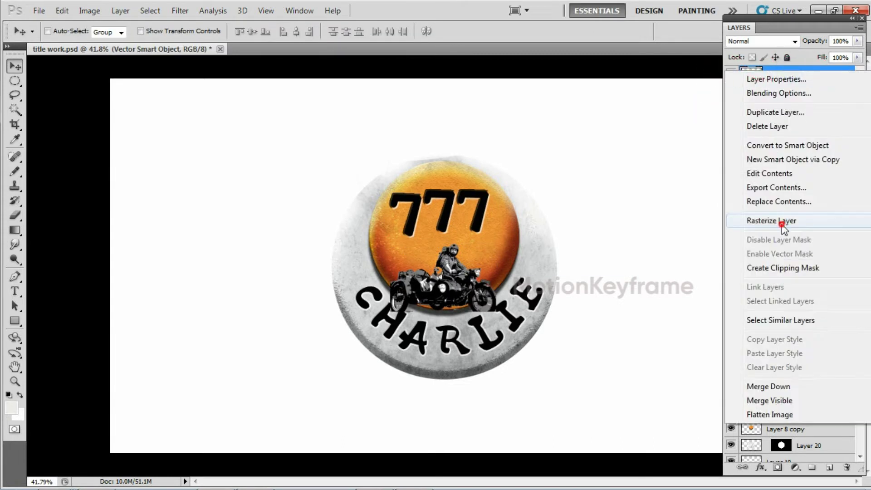
click(782, 222)
Posterize the rider layer and step its blend mode from Multiply to Overlay
scroll(506, 296, up, 5)
click(89, 11)
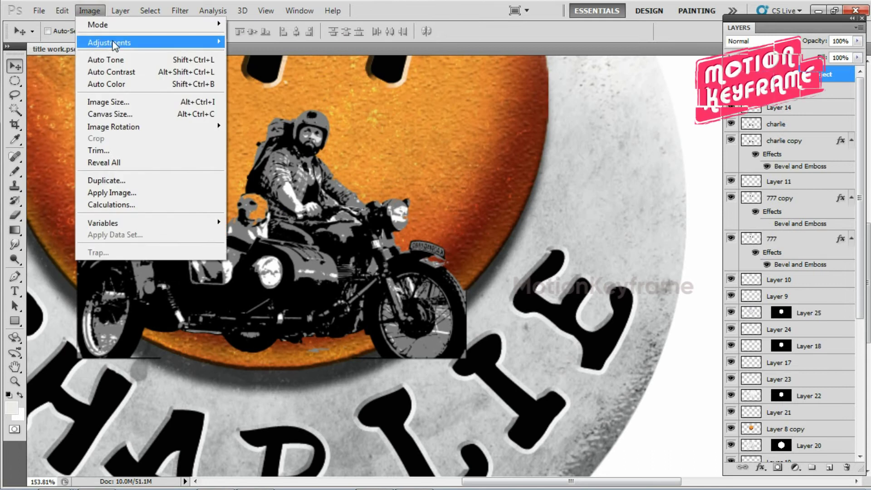
click(254, 186)
key(Return)
click(762, 41)
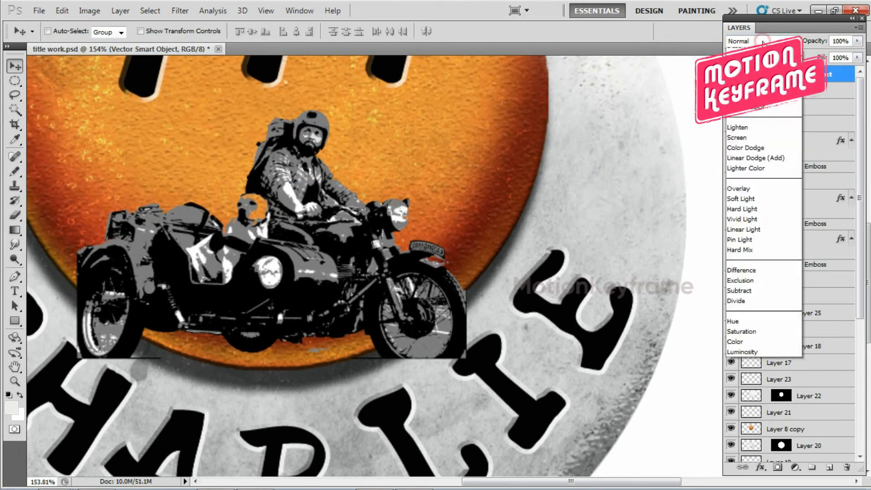
key(Down)
key(Down)
key(Down)
key(Return)
key(Down)
key(Down)
key(Down)
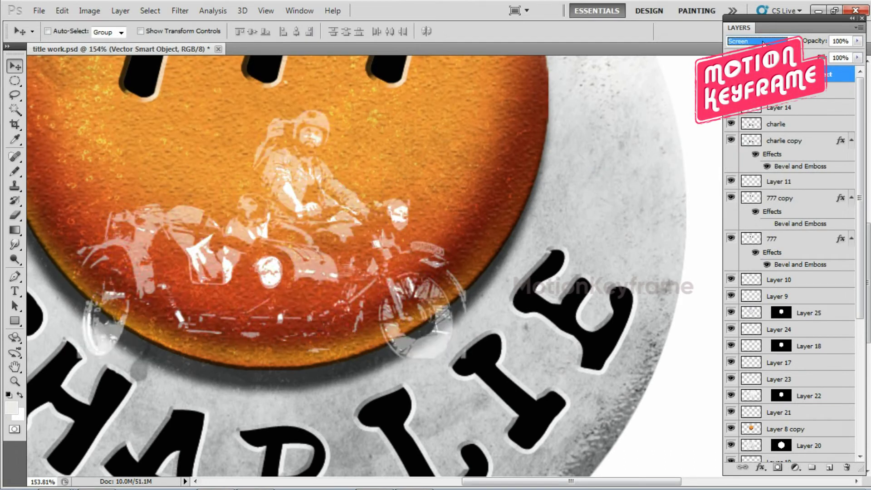
key(Down)
key(Down)
Scale the rider slightly down and reposition it, then view the whole badge
key(ctrl+t)
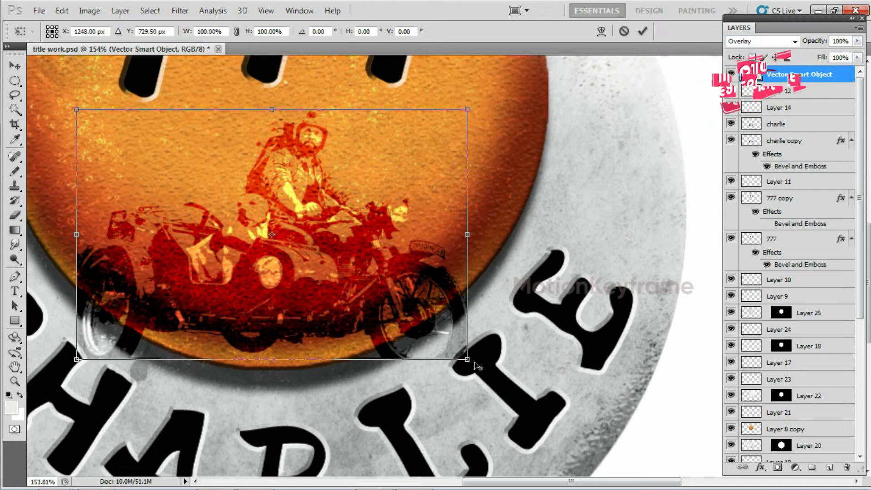
drag(418, 120, 447, 101)
key(Return)
key(ctrl+0)
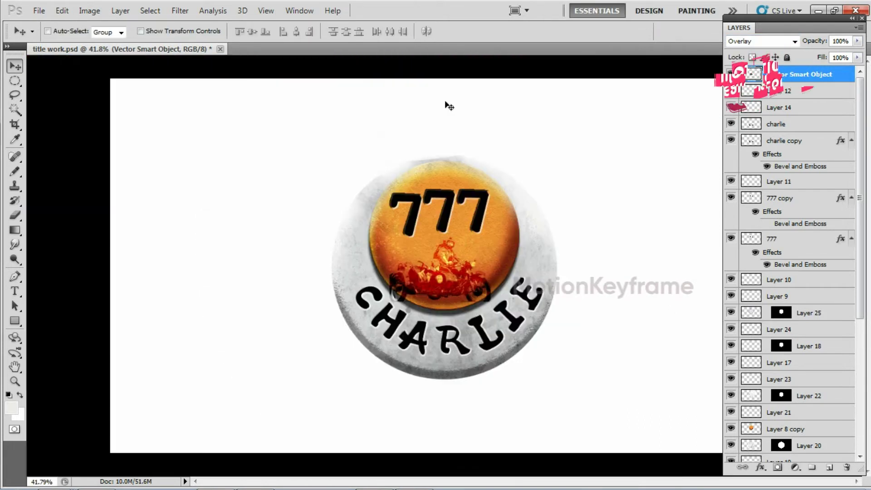
right_click(494, 320)
click(529, 292)
Paste the motorcycle into the orange disc selection and set its blend mode to Color
click(751, 435)
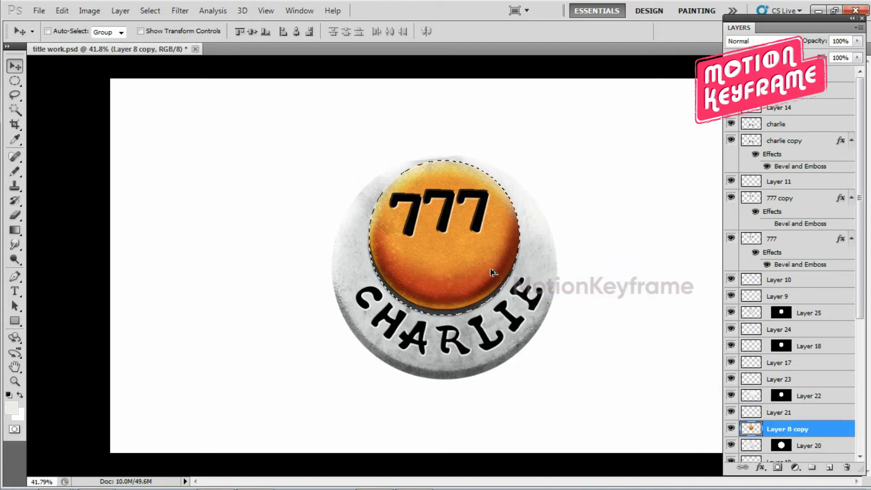
key(ctrl+v)
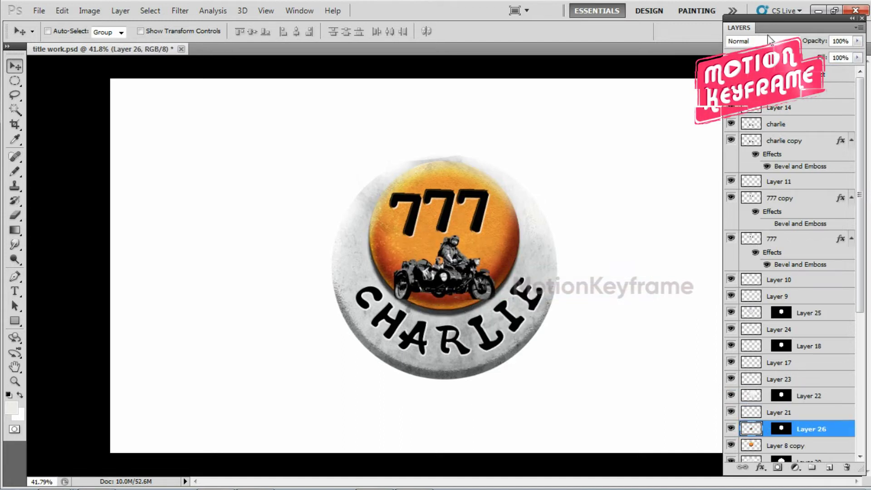
click(754, 40)
scroll(764, 46, down, 6)
scroll(764, 45, down, 4)
scroll(764, 46, down, 2)
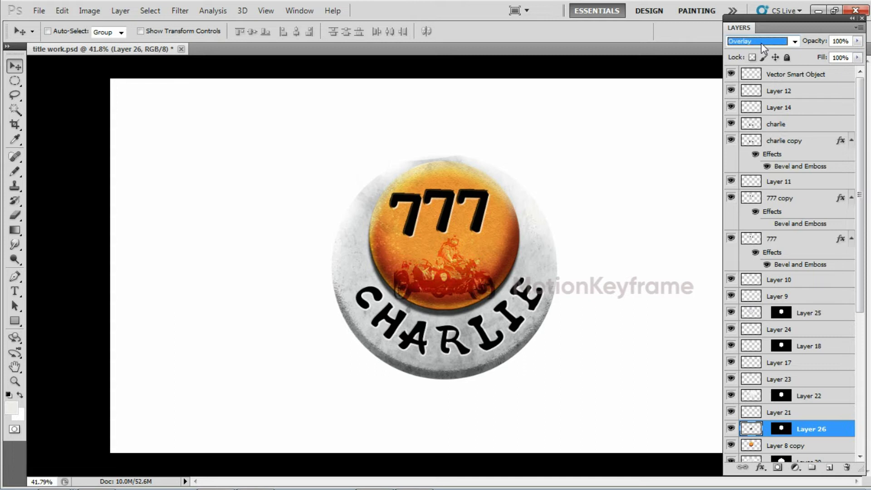
scroll(765, 30, down, 2)
scroll(765, 30, down, 2)
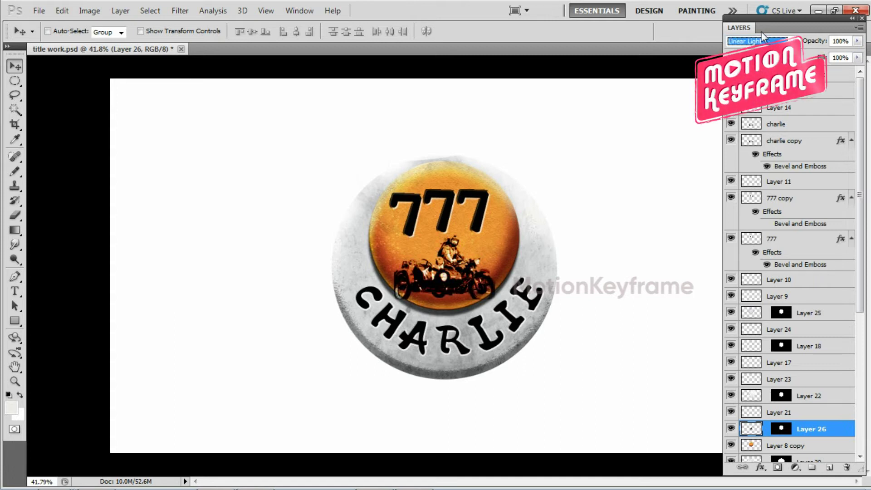
key(Down)
key(Down)
key(Down)
key(Down)
key(Down)
key(Down)
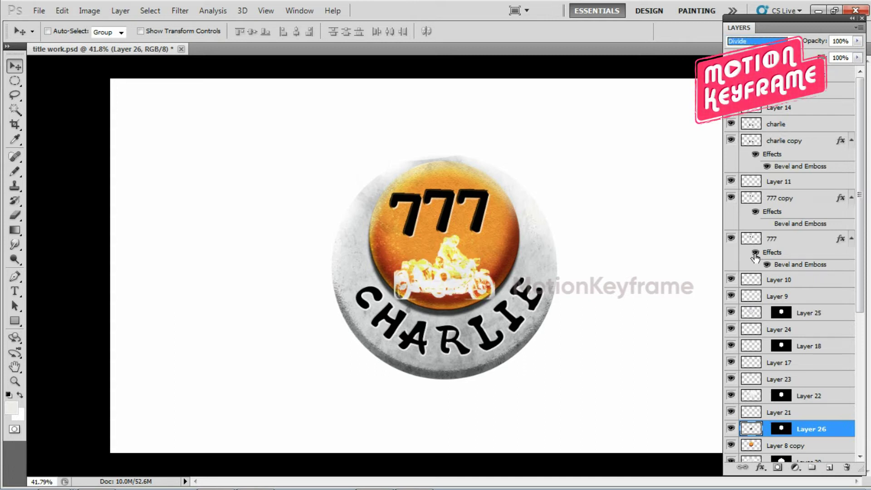
key(Down)
key(Down)
key(Down)
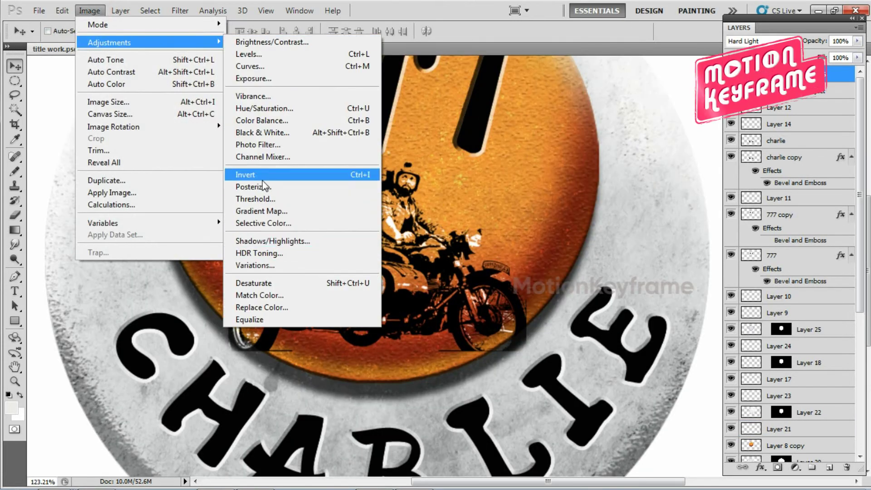
Apply Threshold at 100 and set the Blend If white slider to 232 so whites drop out
click(283, 191)
drag(431, 124, 593, 129)
drag(572, 223, 554, 227)
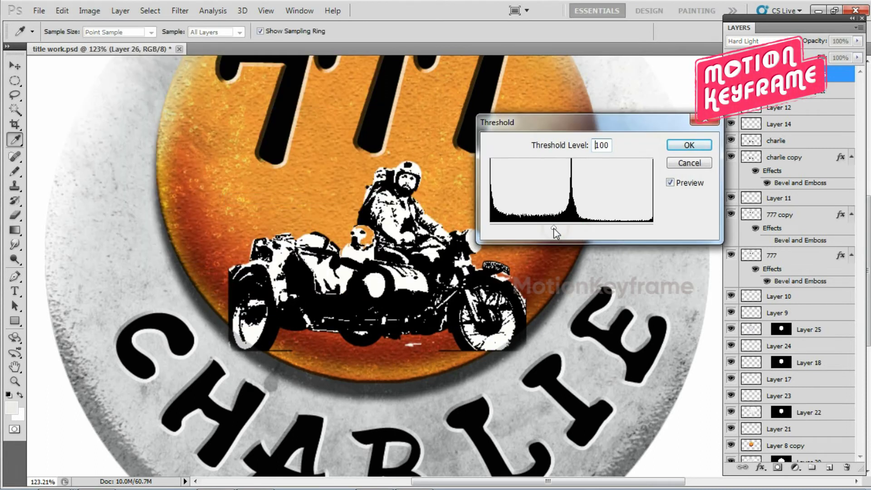
key(Return)
double_click(800, 183)
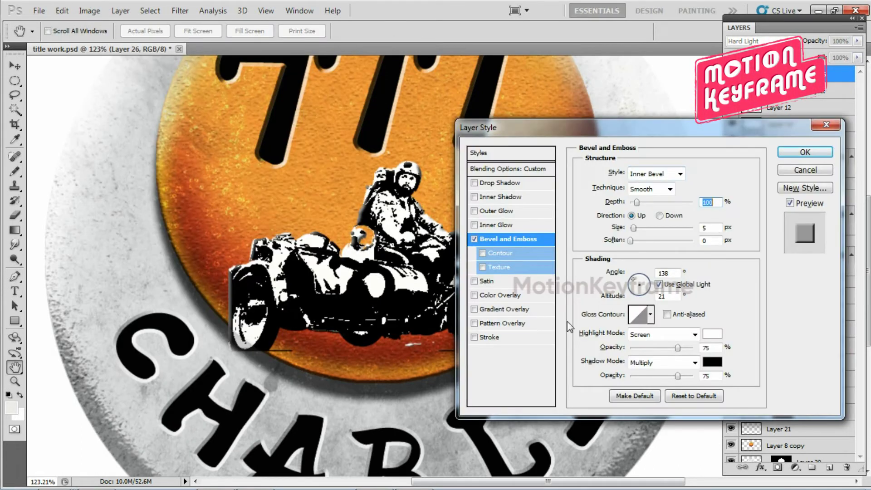
drag(738, 351, 731, 354)
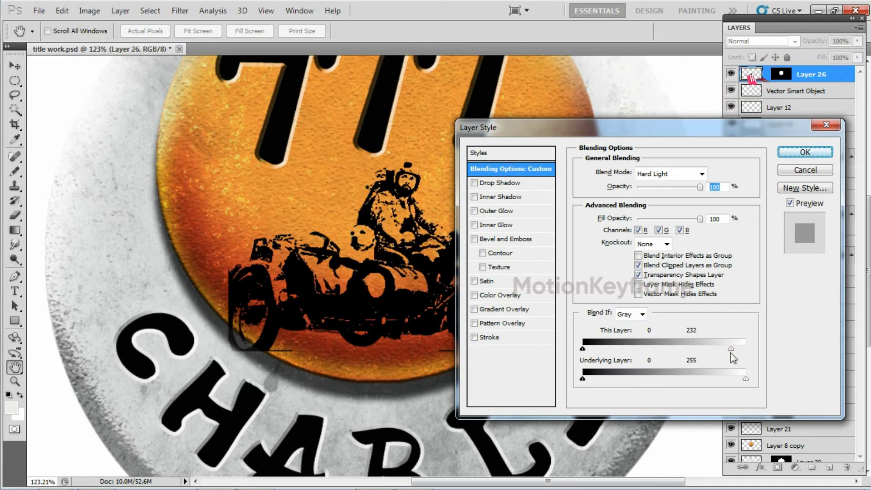
key(Return)
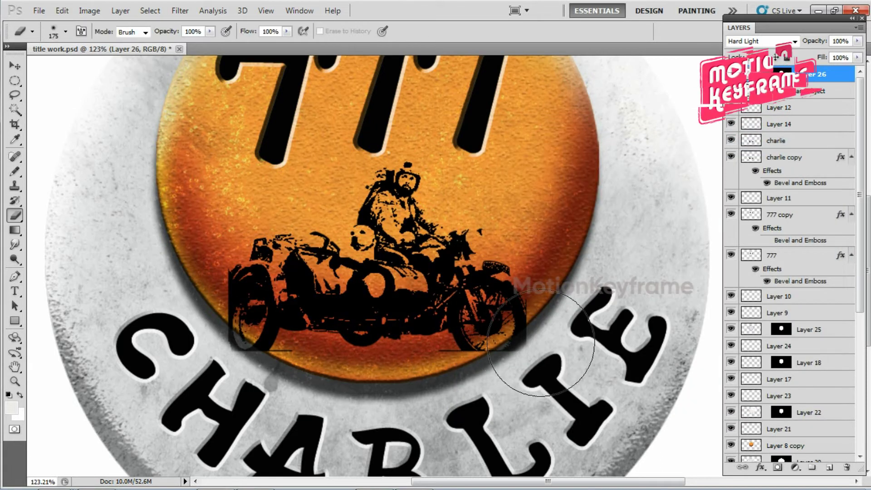
click(120, 10)
click(313, 181)
Add a Gradient Overlay to the scene using the brown-orange preset with an extra brown stop
key(Escape)
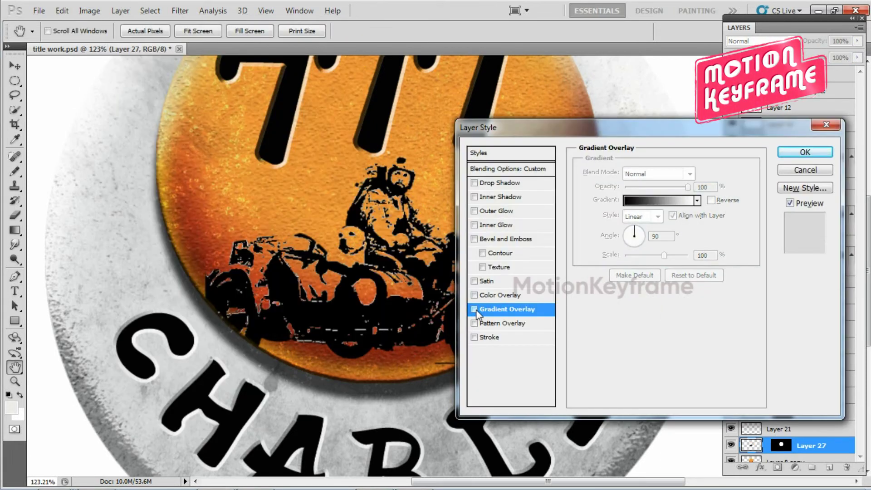
key(w)
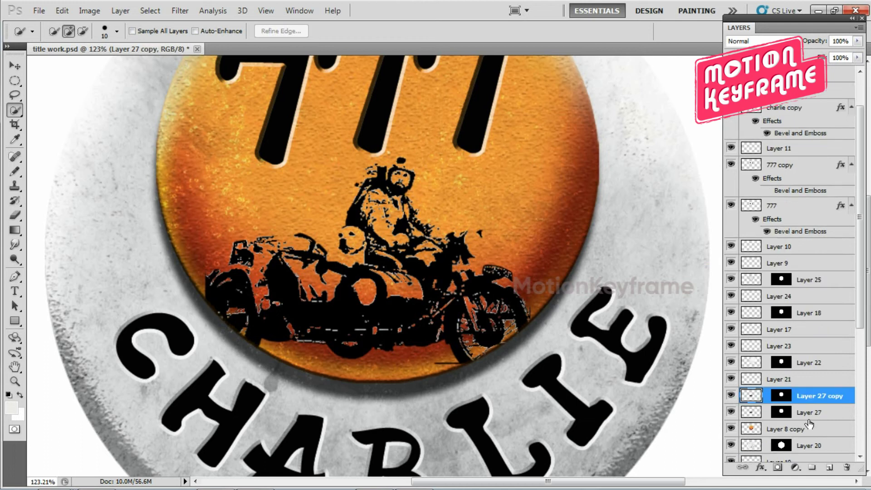
click(120, 10)
click(313, 181)
click(658, 200)
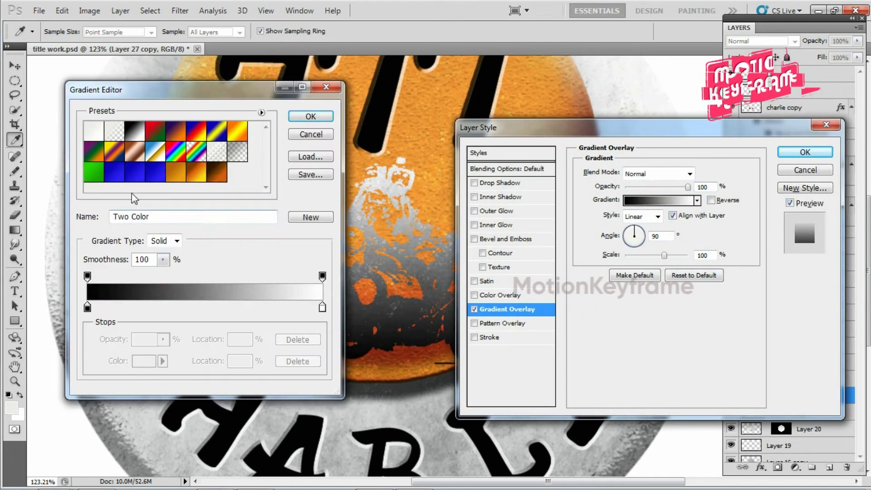
click(217, 173)
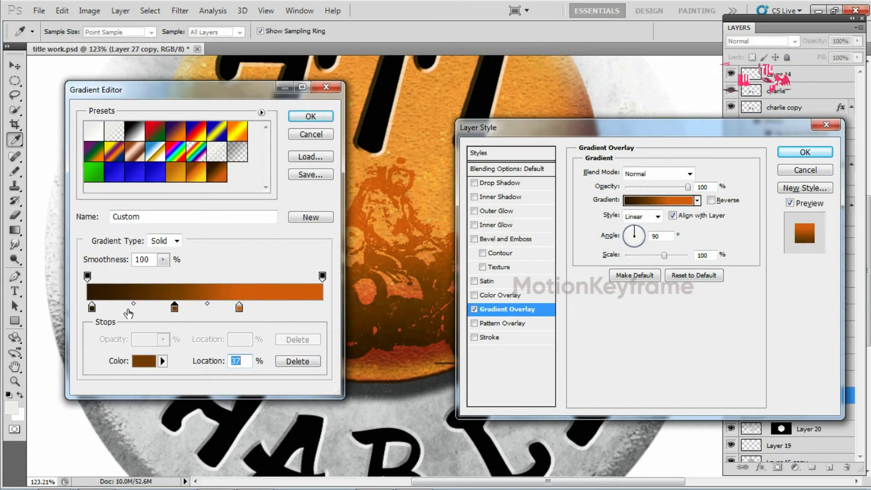
mouse_move(187, 308)
mouse_down()
mouse_move(174, 308)
mouse_move(236, 308)
mouse_up()
click(303, 309)
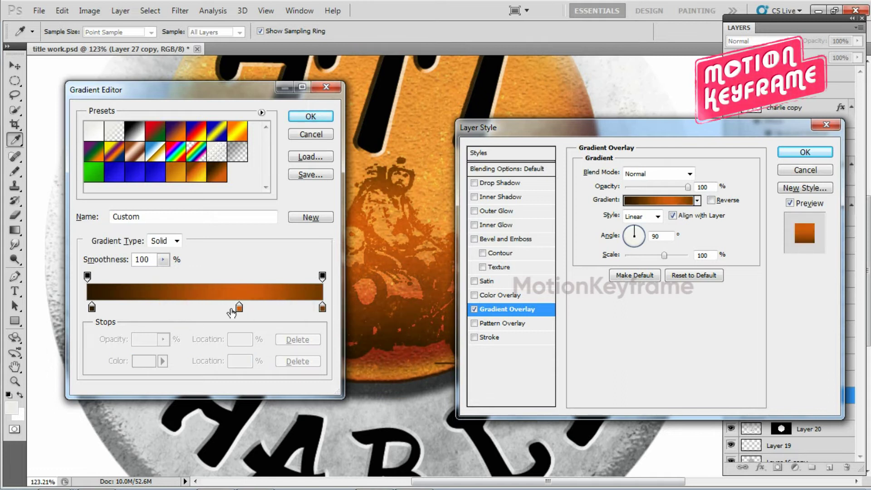
click(311, 117)
Rotate the gradient and recolour its right stop to a red-orange sampled from the badge
drag(604, 127, 717, 132)
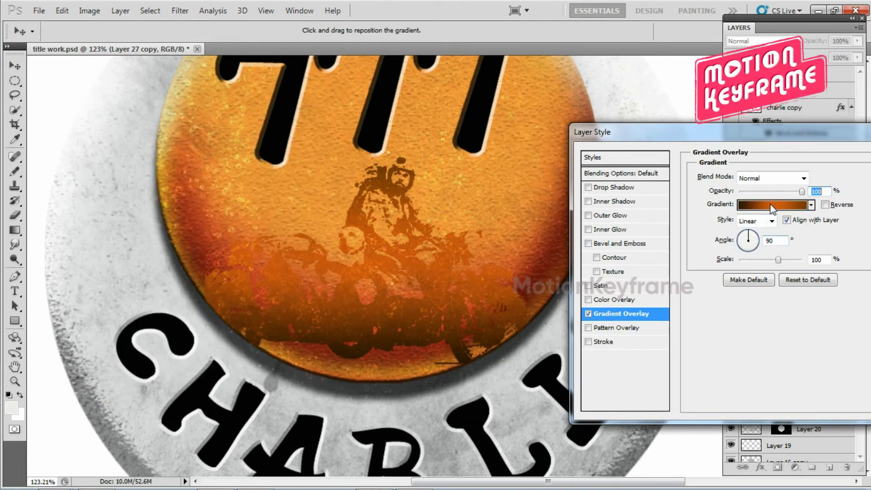
drag(756, 244, 747, 233)
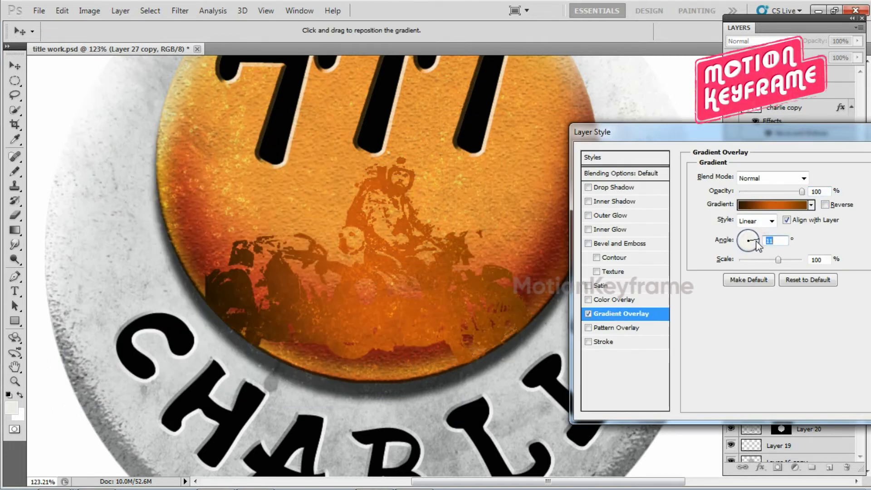
click(774, 205)
drag(202, 308, 304, 309)
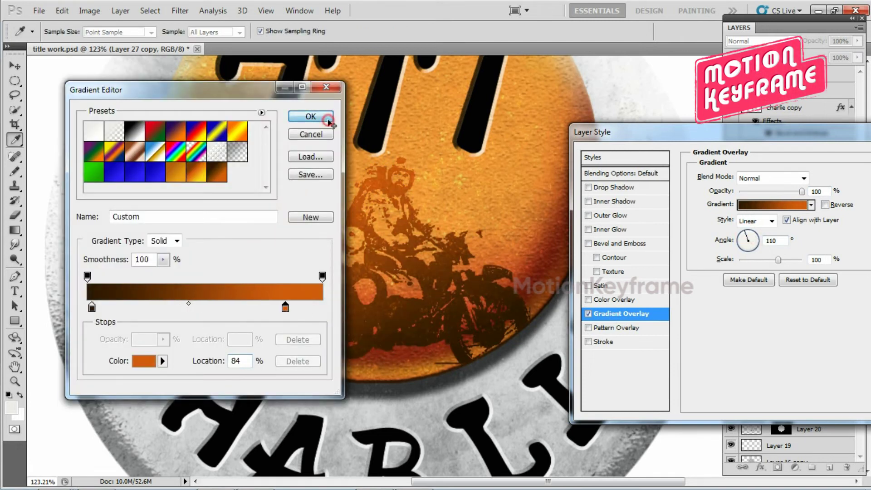
click(311, 116)
click(774, 204)
click(322, 308)
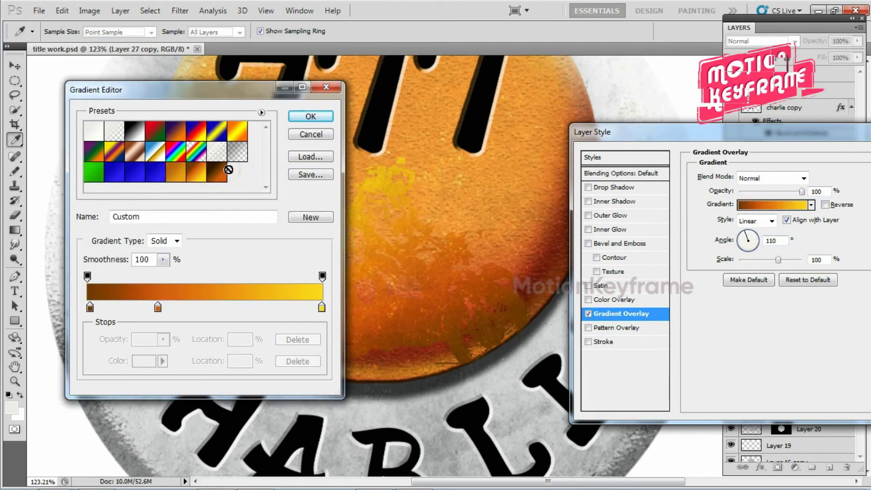
click(444, 195)
click(143, 361)
click(660, 200)
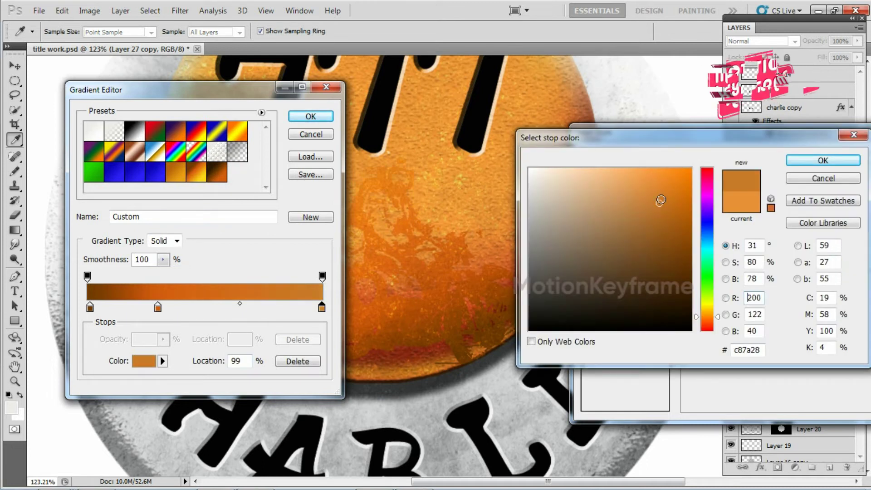
drag(708, 318, 707, 327)
click(823, 160)
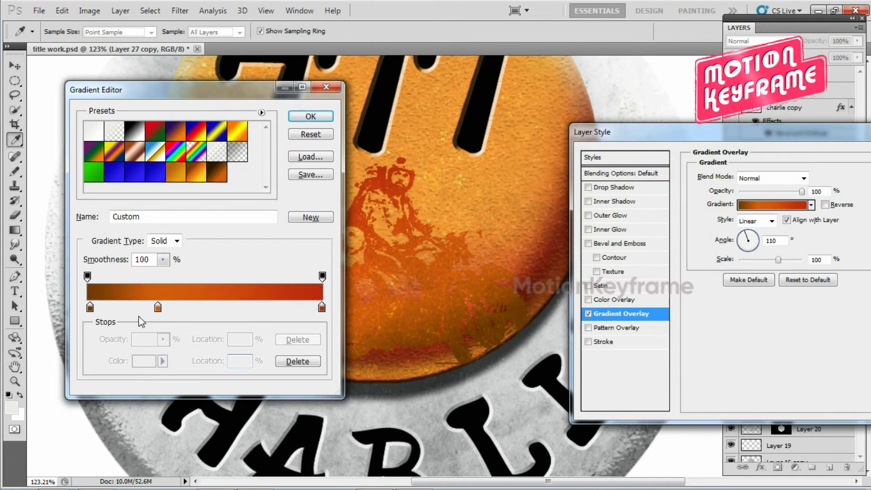
Make the left stop dark red at 5 percent and set the gradient angle to -86
drag(90, 308, 99, 308)
click(451, 308)
click(144, 361)
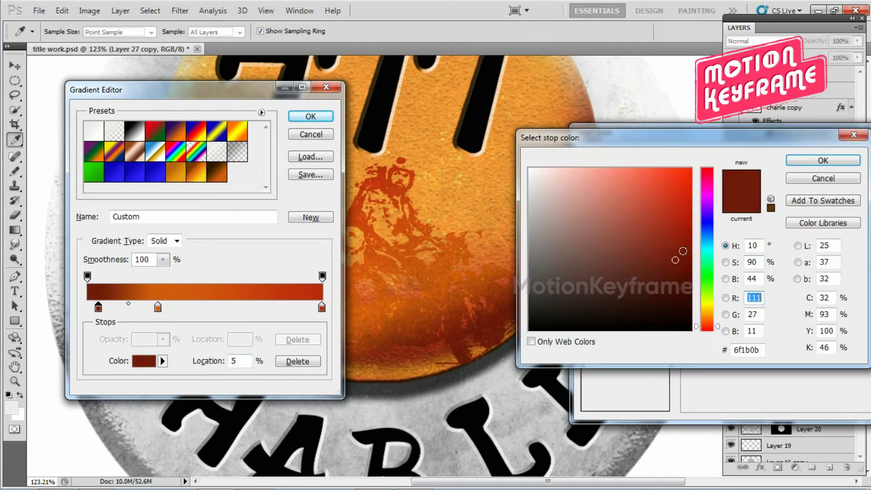
click(680, 286)
click(824, 160)
click(311, 116)
click(760, 237)
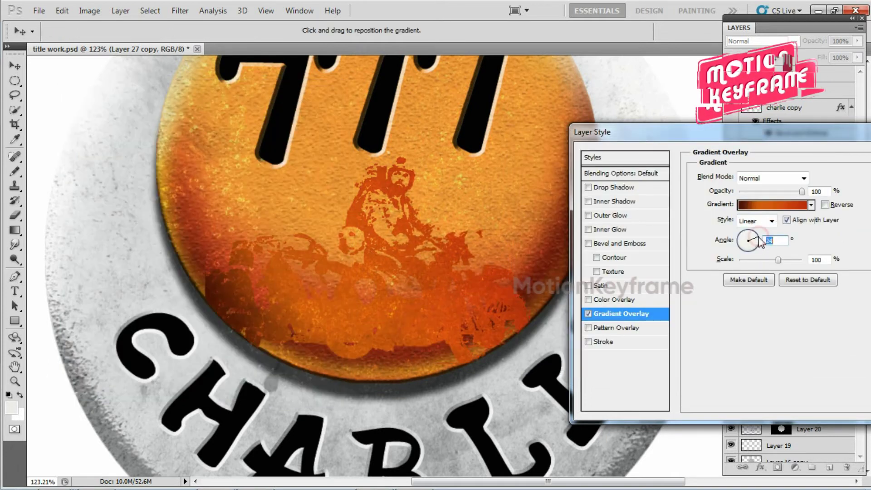
text(-86)
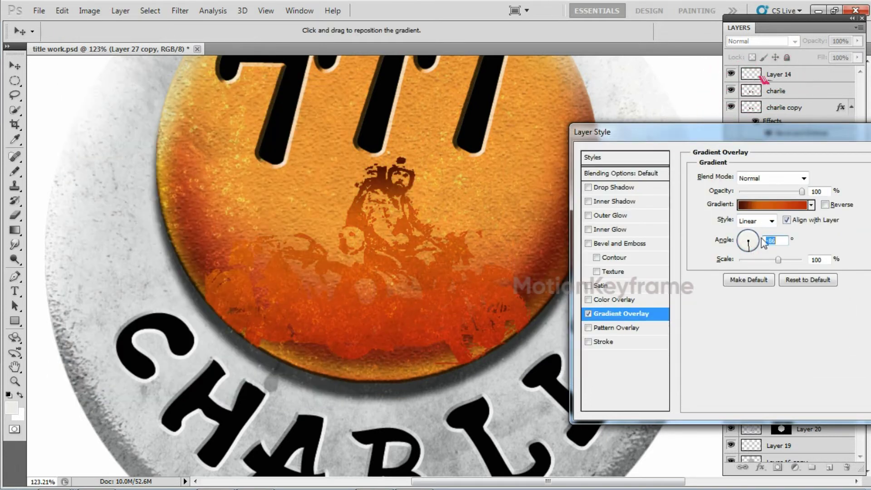
Darken the gradient, set its angle to 74 and apply the overlay to the scene
click(774, 204)
drag(156, 305, 291, 305)
click(301, 112)
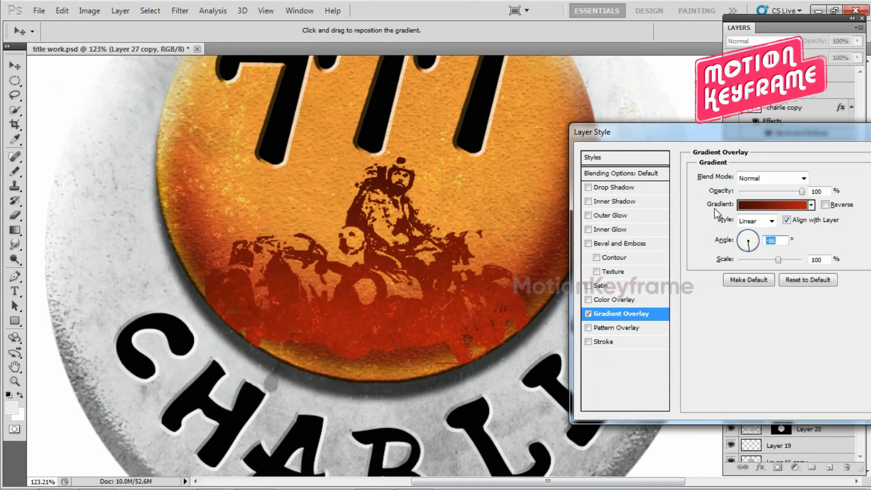
click(771, 204)
click(214, 308)
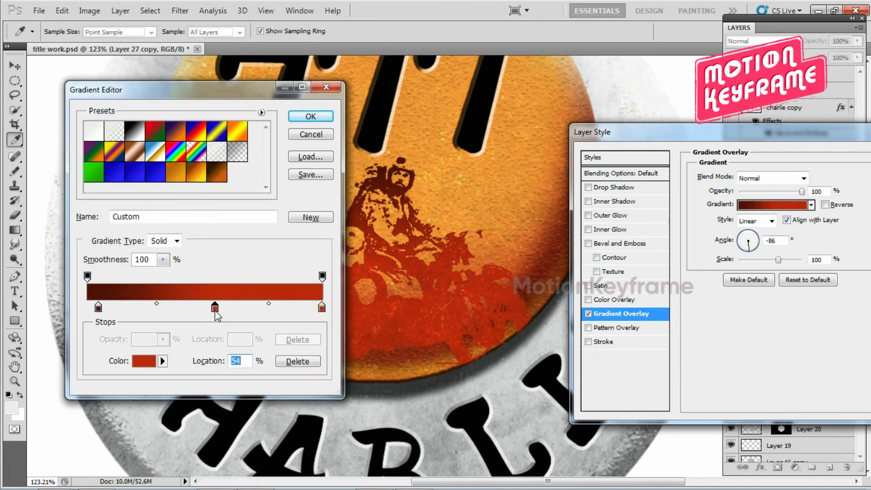
drag(214, 308, 214, 326)
click(310, 117)
click(750, 233)
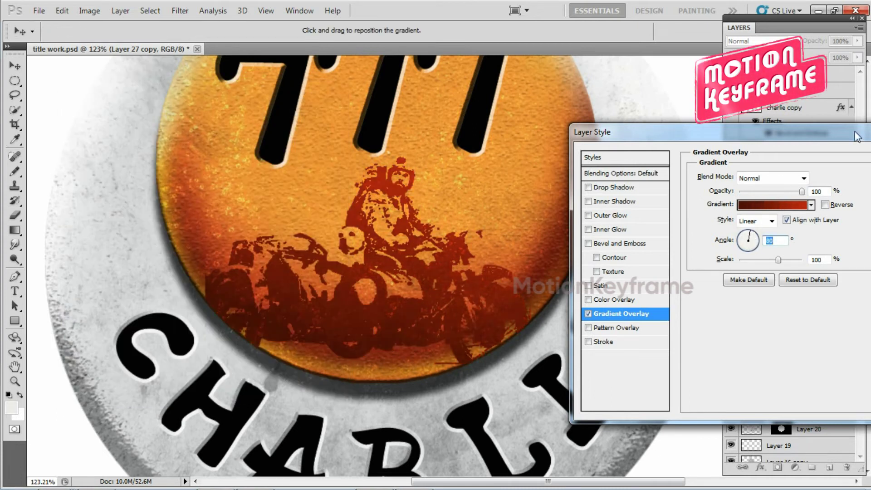
drag(857, 137, 735, 147)
click(840, 156)
key(ctrl+0)
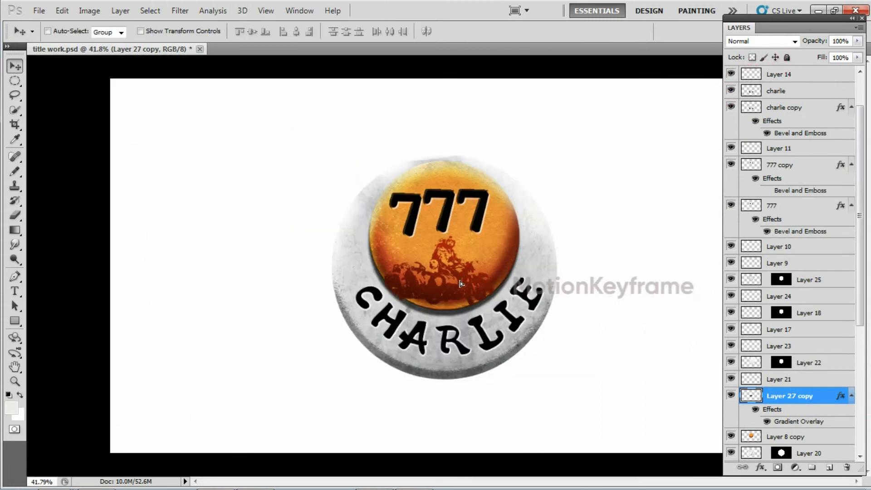
key(ctrl+t)
key(Escape)
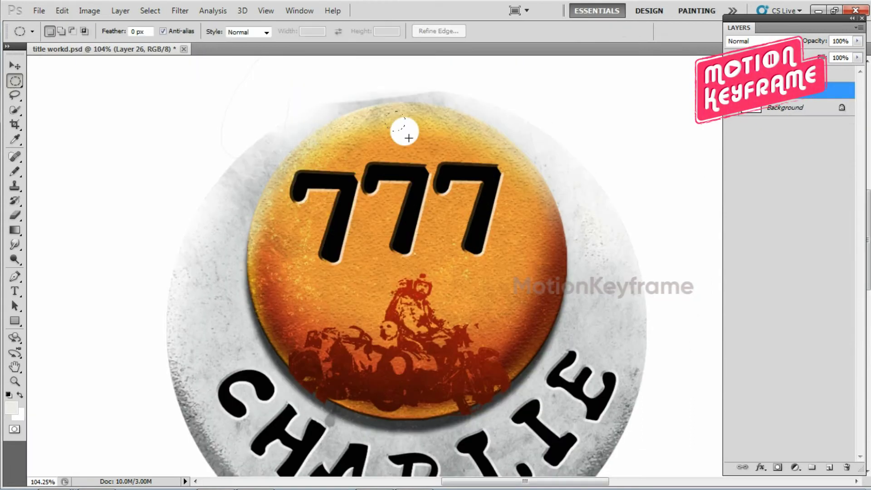
Stroke a small circular selection at the badge's top hole and give its bevel an orange highlight
drag(421, 149, 420, 149)
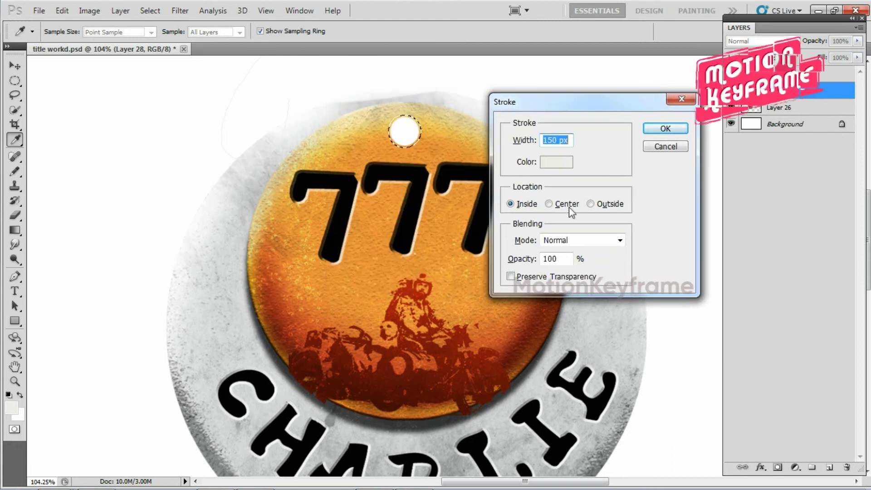
key(Return)
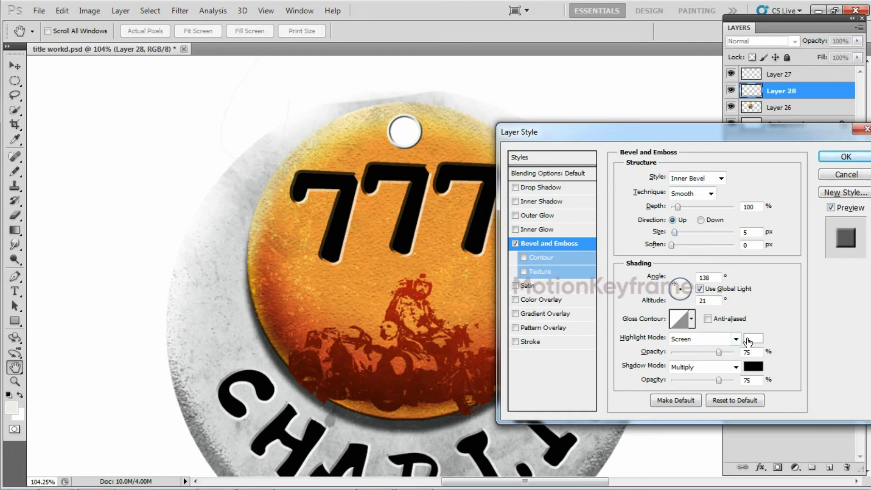
click(747, 338)
drag(628, 171, 662, 168)
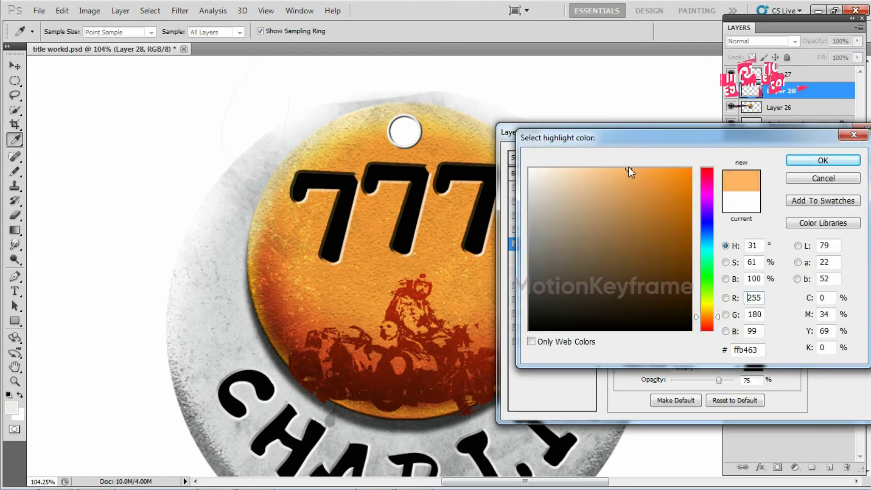
key(Return)
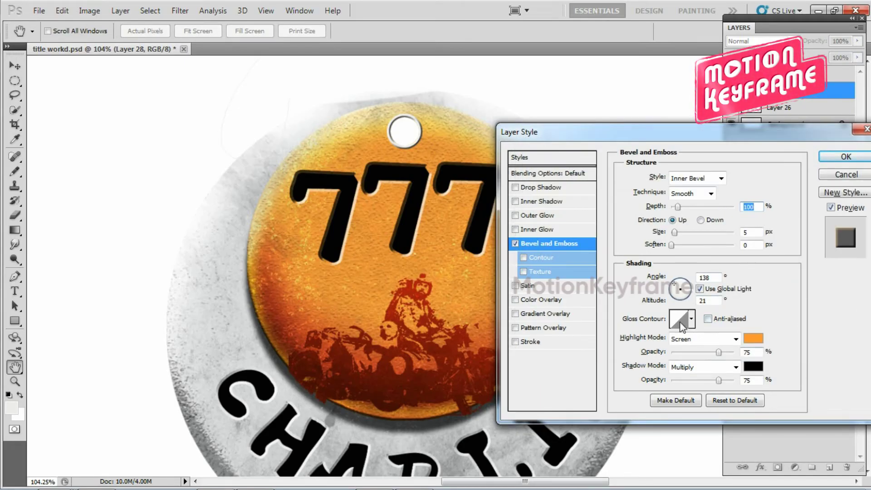
Add an orange Color Overlay to the hole's rim
click(564, 300)
click(745, 177)
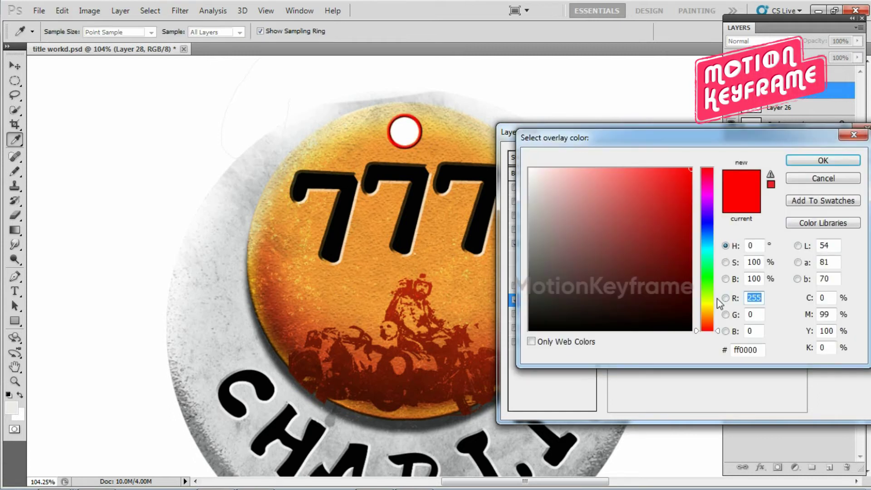
click(707, 318)
click(647, 168)
key(Return)
click(539, 244)
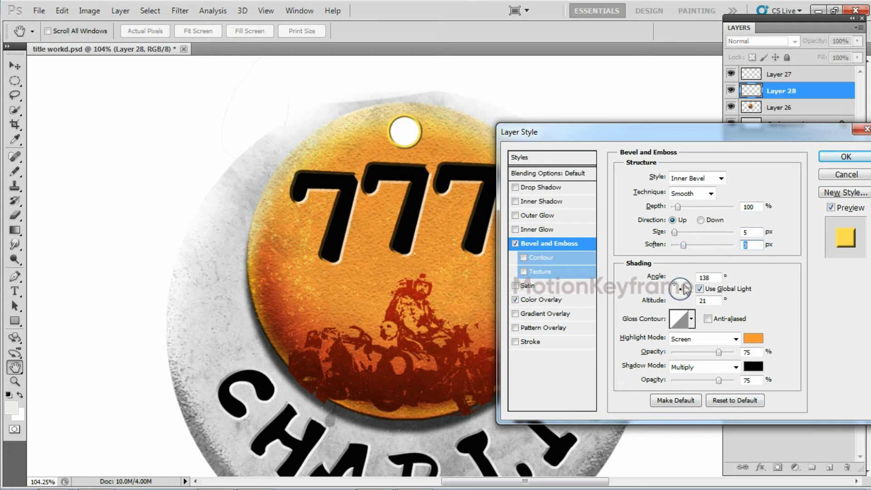
Change the rim bevel's gloss contour to Sawtooth
click(680, 318)
click(673, 112)
scroll(674, 112, down, 4)
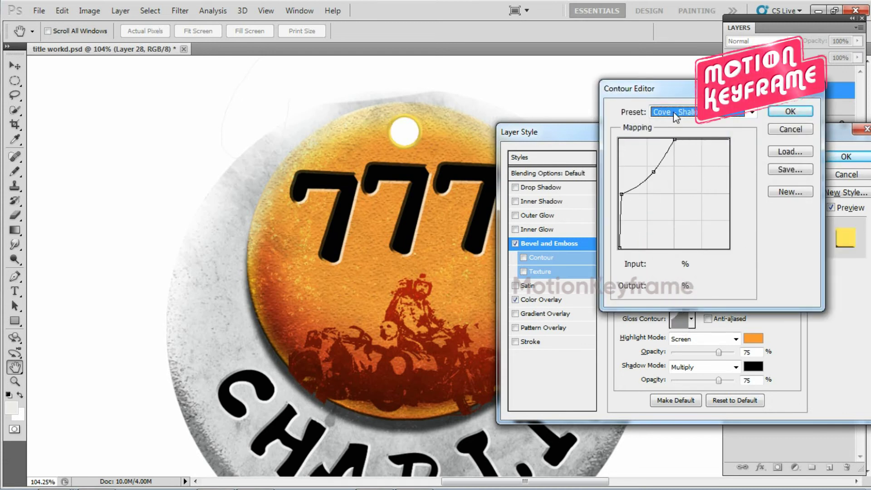
scroll(674, 112, down, 4)
scroll(676, 117, down, 3)
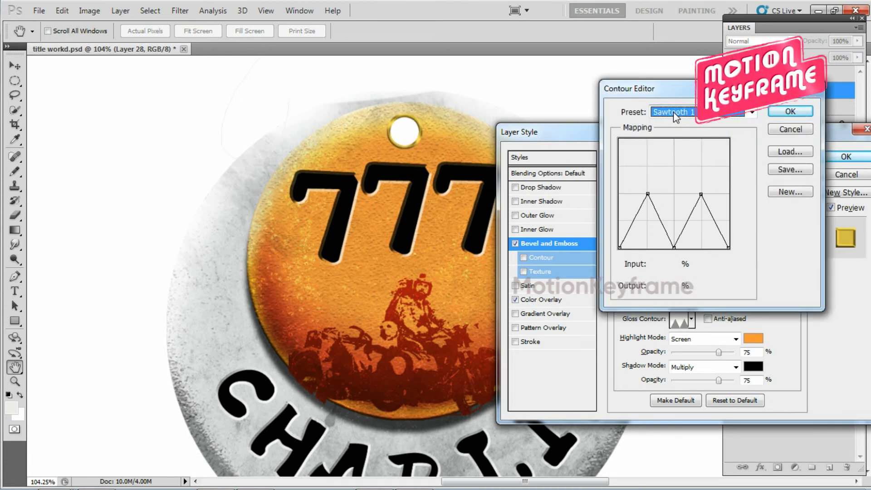
click(790, 111)
Shift the rim's colour overlay to golden yellow
click(540, 300)
click(748, 169)
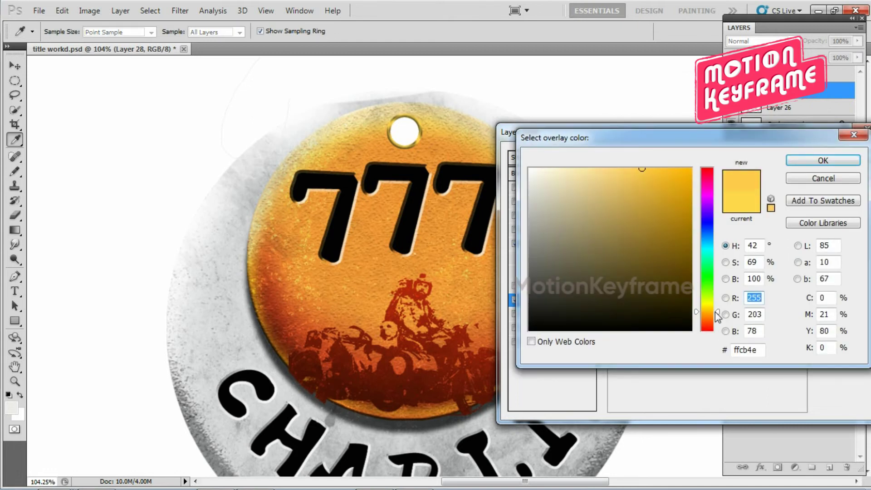
drag(717, 317, 717, 322)
click(823, 161)
Set the rim bevel's shadow colour to dark red
click(541, 244)
click(753, 368)
click(670, 242)
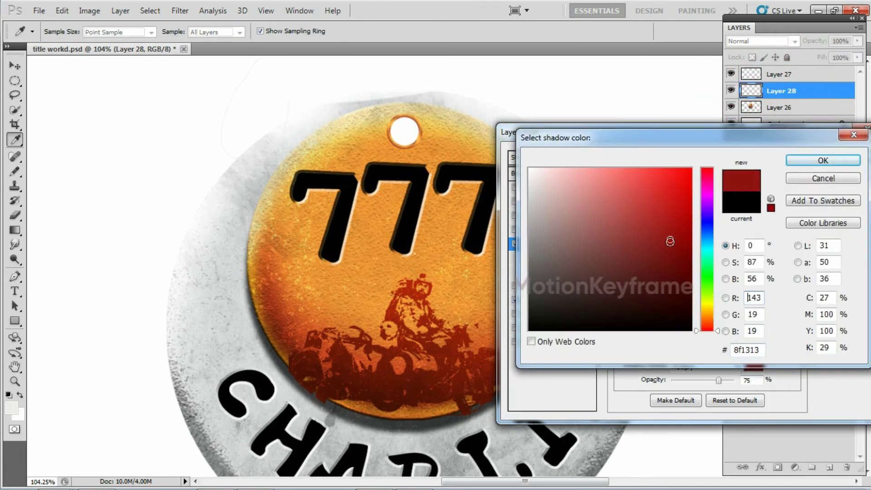
click(824, 160)
Commit the rim transformation and add a new empty layer
key(v)
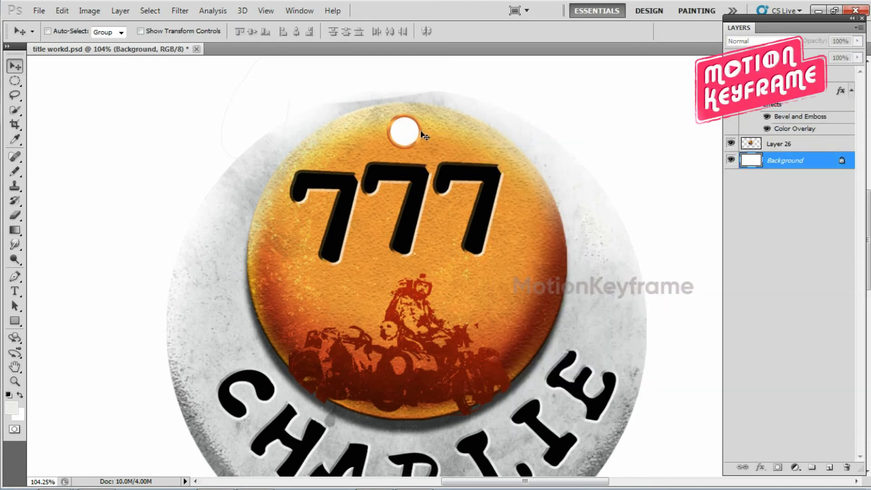
click(422, 147)
key(Return)
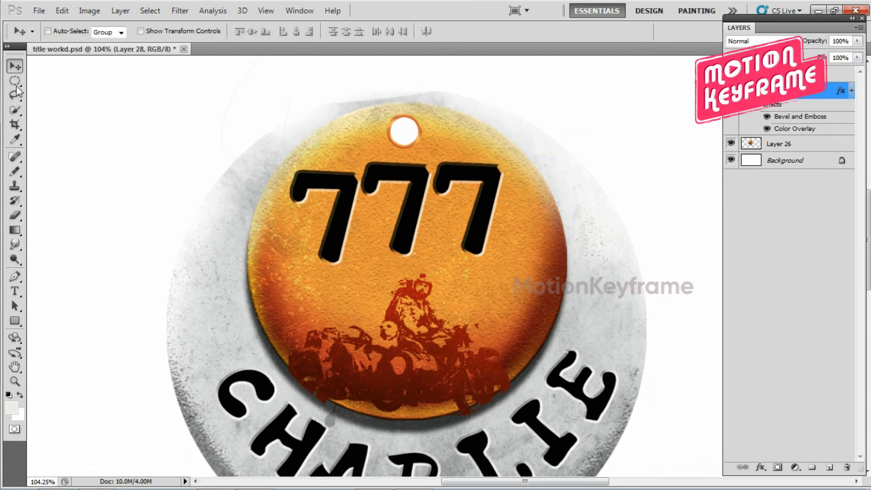
key(m)
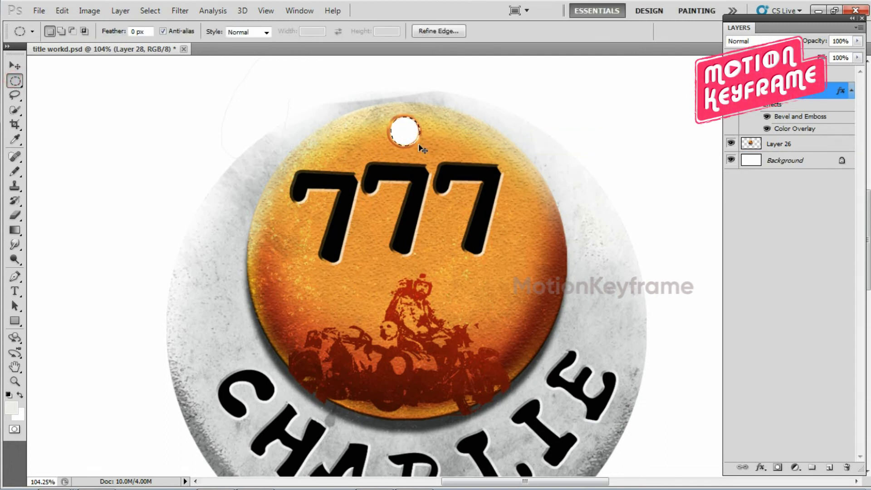
key(ctrl+shift+n)
key(Return)
Merge the rim layers and clear the circular selection at the hole
key(i)
key(v)
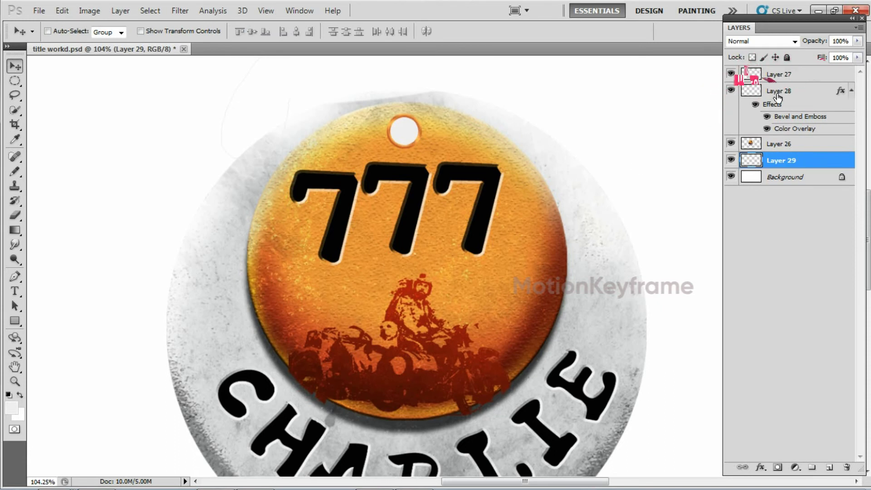
key(ctrl+shift+e)
key(m)
key(ctrl+d)
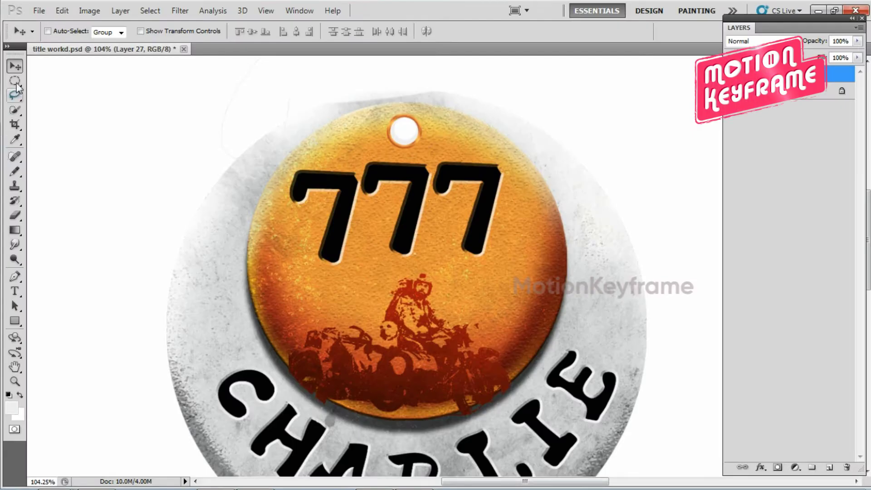
click(15, 81)
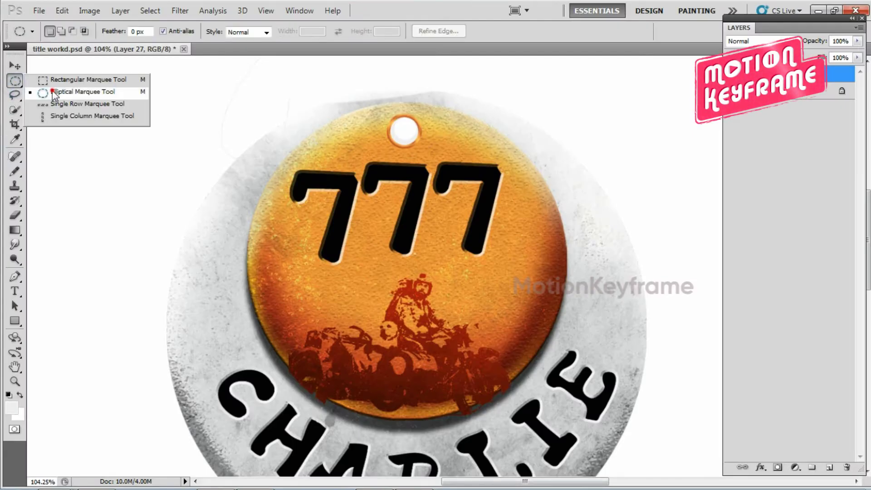
click(53, 93)
Draw a curved cord path up from the hole and stroke it on a new layer
scroll(408, 89, up, 5)
key(p)
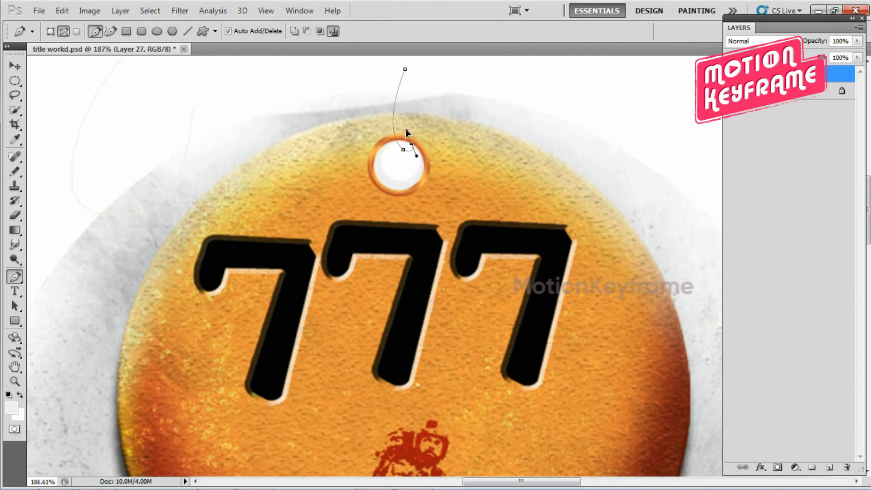
scroll(406, 129, up, 5)
drag(404, 186, 422, 158)
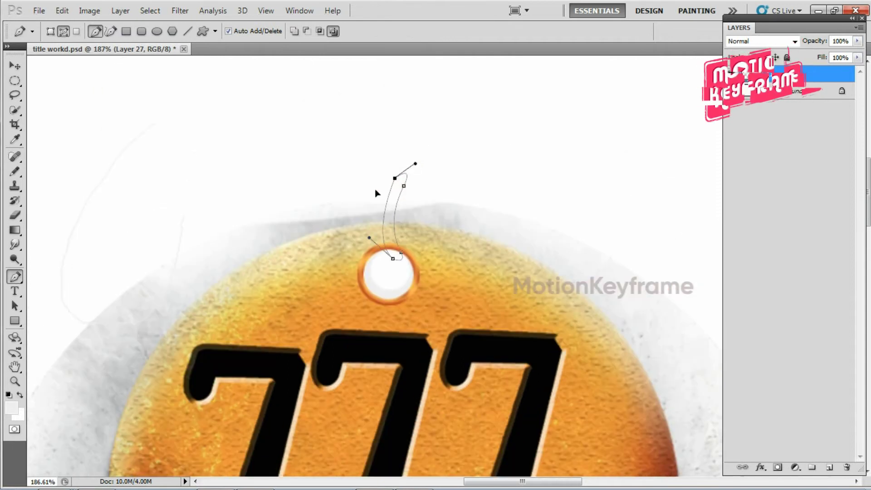
key(ctrl+shift+n)
key(Return)
key(alt+l)
Give the cord a light grey Color Overlay
click(296, 164)
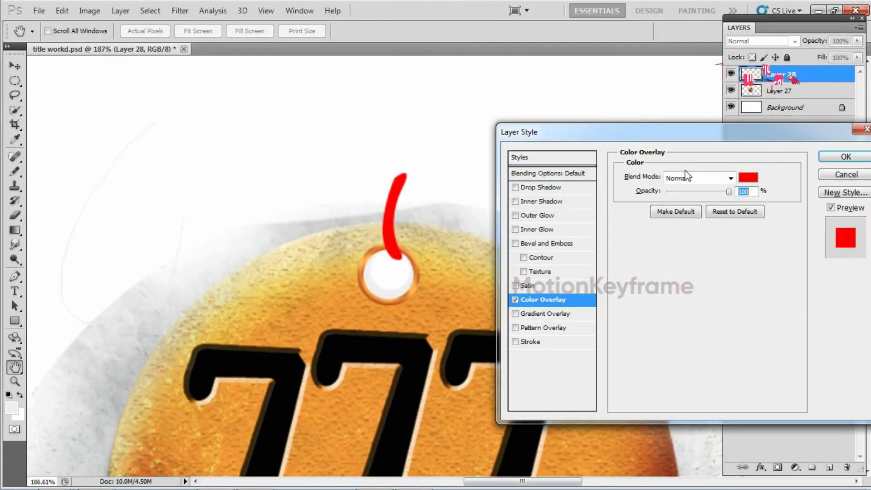
click(747, 177)
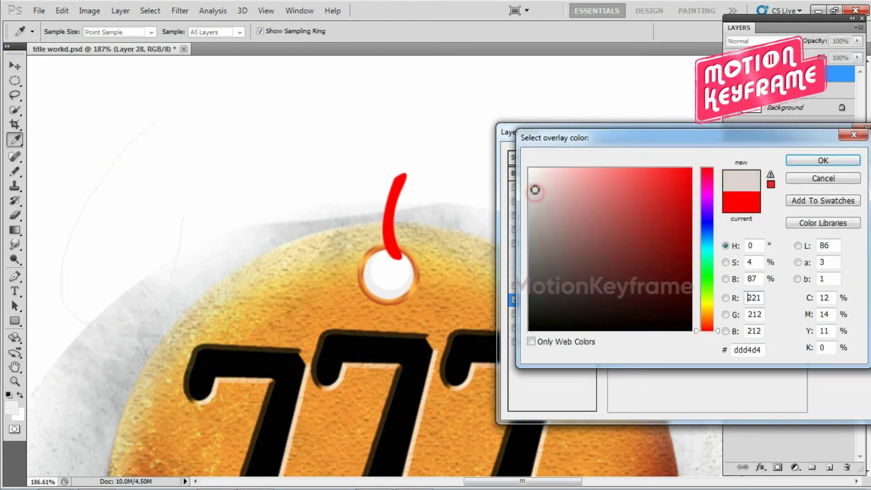
click(823, 161)
Add an Inner Bevel to the cord, deepening it and trying gloss contour presets
click(543, 244)
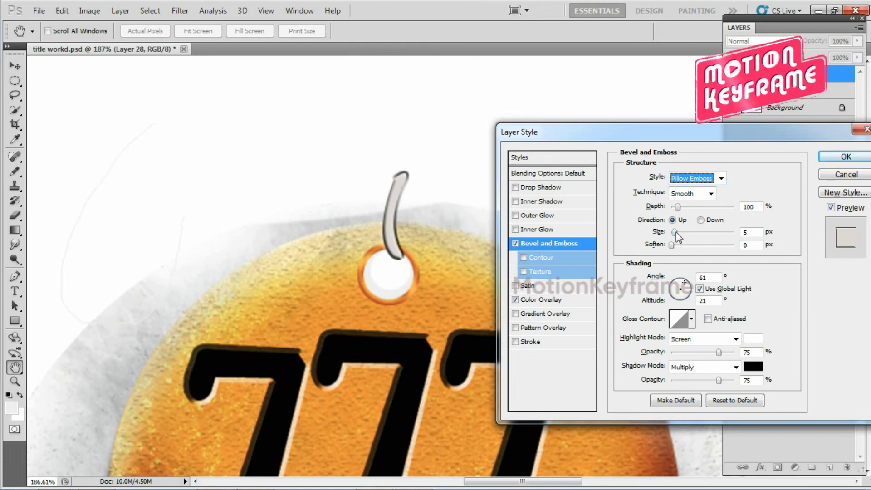
drag(676, 233, 684, 210)
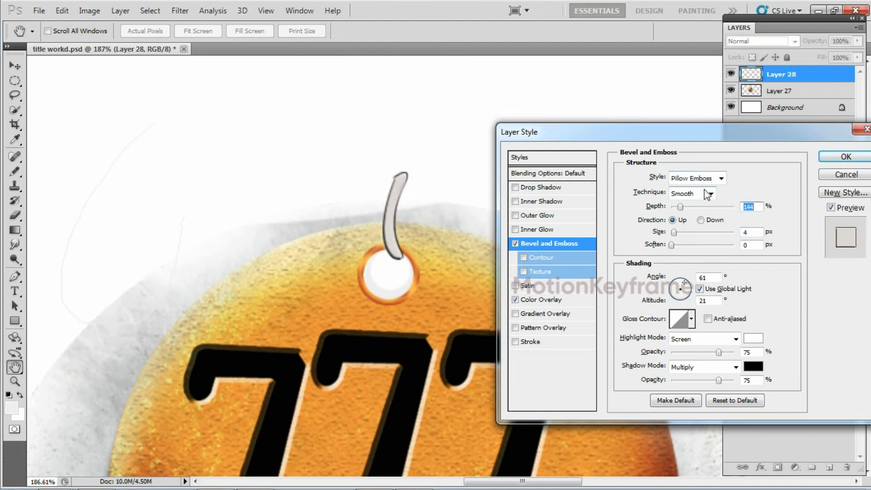
click(686, 215)
click(722, 178)
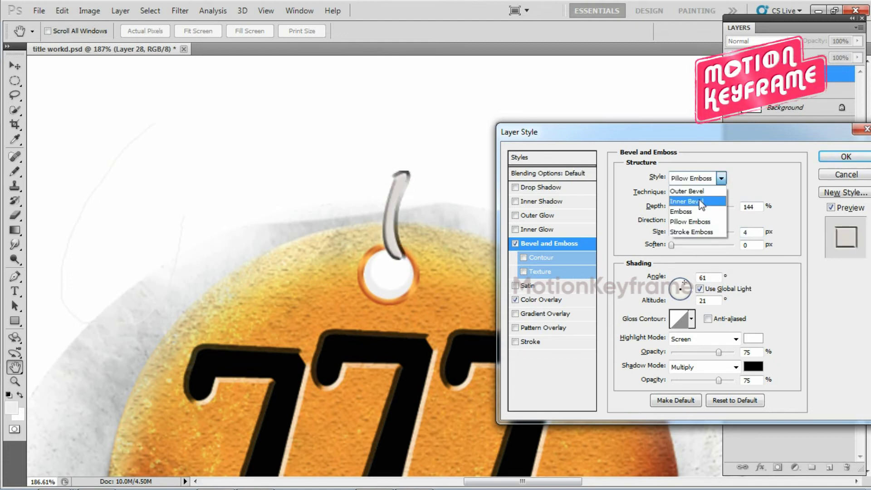
click(708, 195)
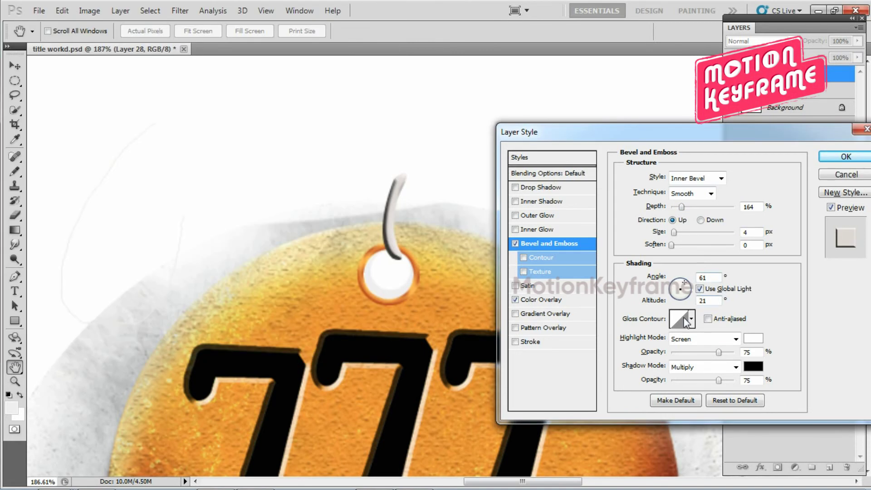
click(681, 318)
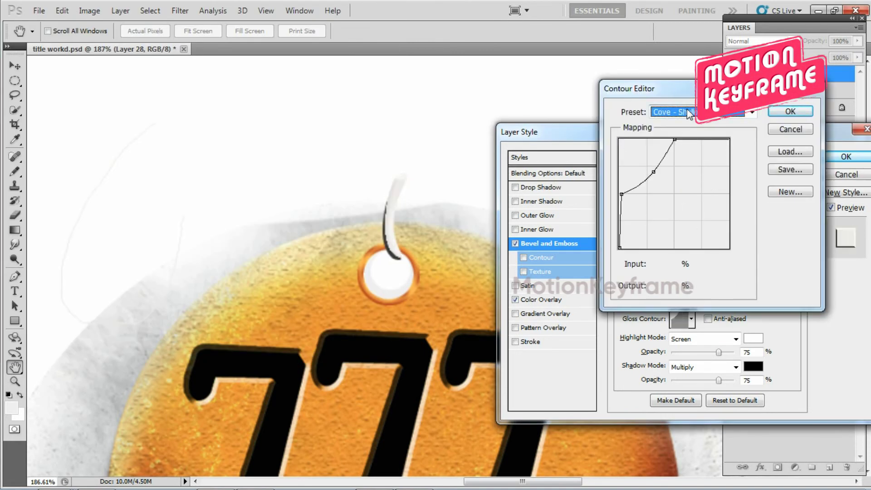
key(Down)
key(Down)
key(Down)
key(Down)
key(Down)
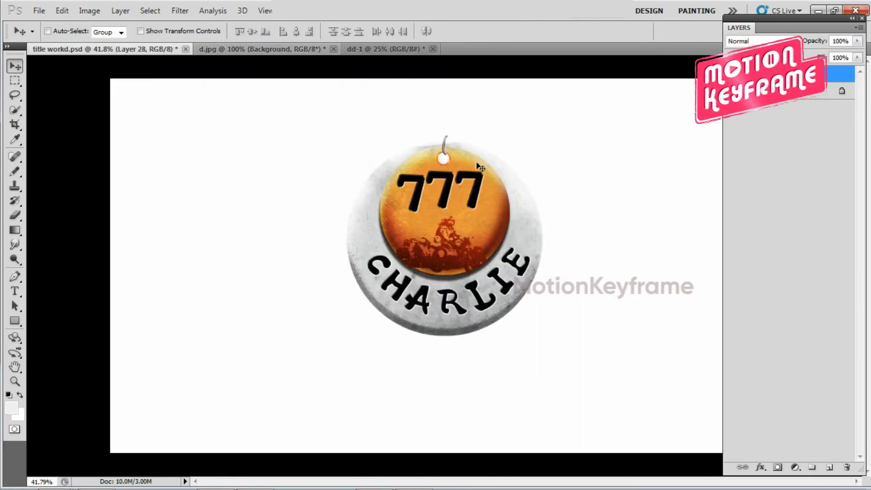
Paste the teal texture into the poster and stretch it to fill the canvas
key(ctrl+v)
key(ctrl+t)
drag(317, 190, 43, 128)
key(Return)
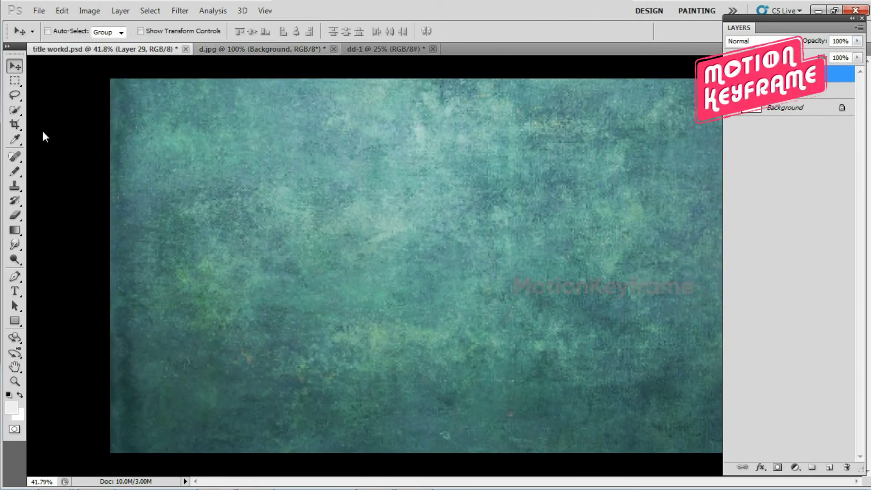
Bring the badge above the texture and shrink it to about 96%
click(780, 107)
key(ctrl+t)
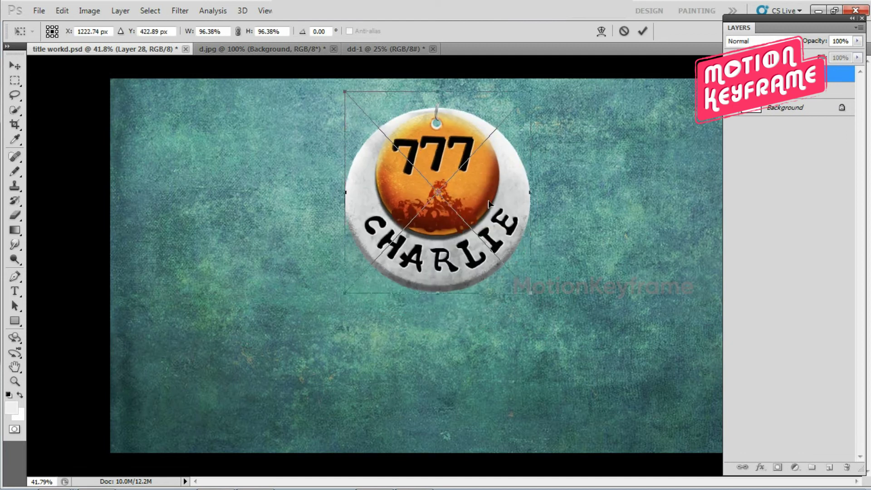
drag(544, 323, 538, 317)
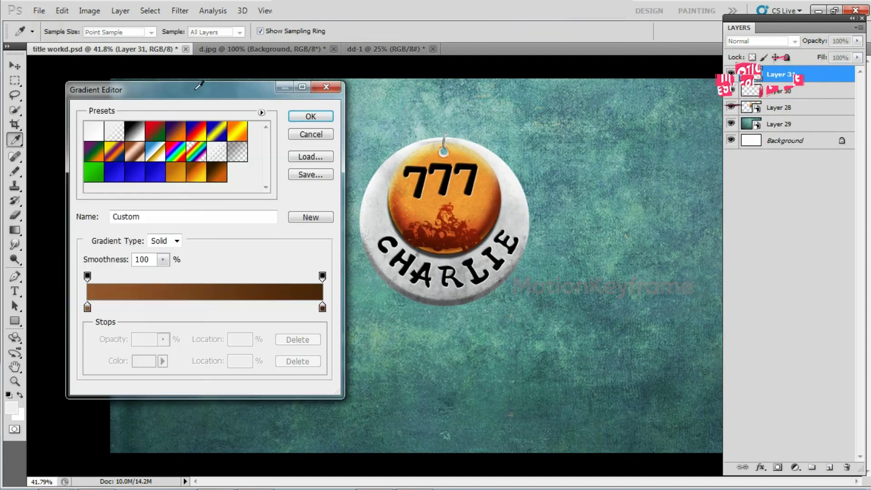
Fill a layer below the badge with a radial violet-orange gradient
click(310, 116)
key(ctrl+bracketleft)
key(ctrl+bracketleft)
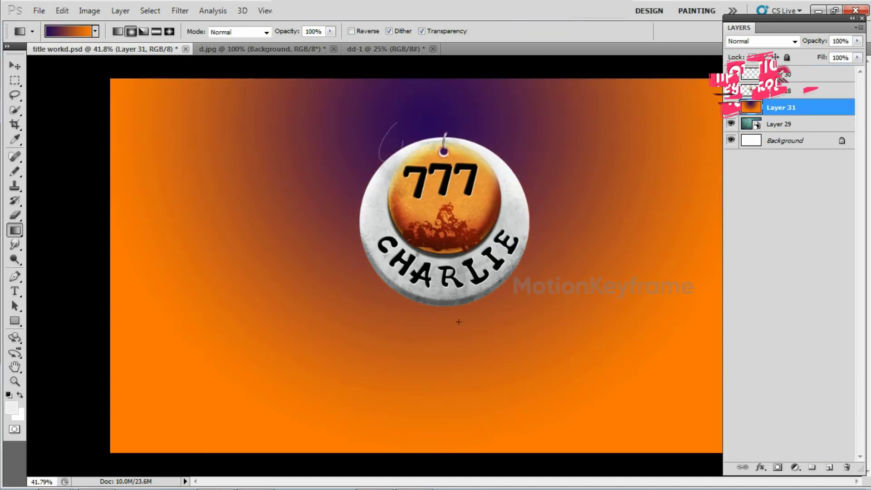
drag(445, 372, 418, 46)
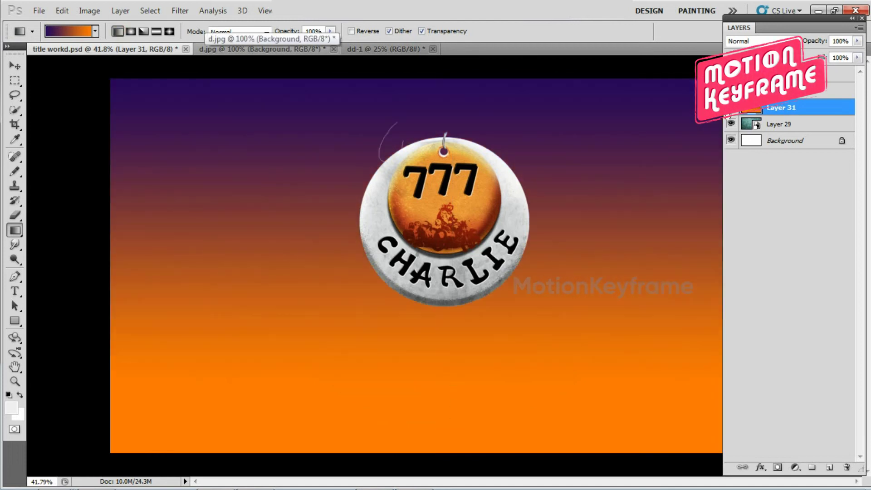
Cycle through blend modes for the gradient layer over the texture
click(741, 39)
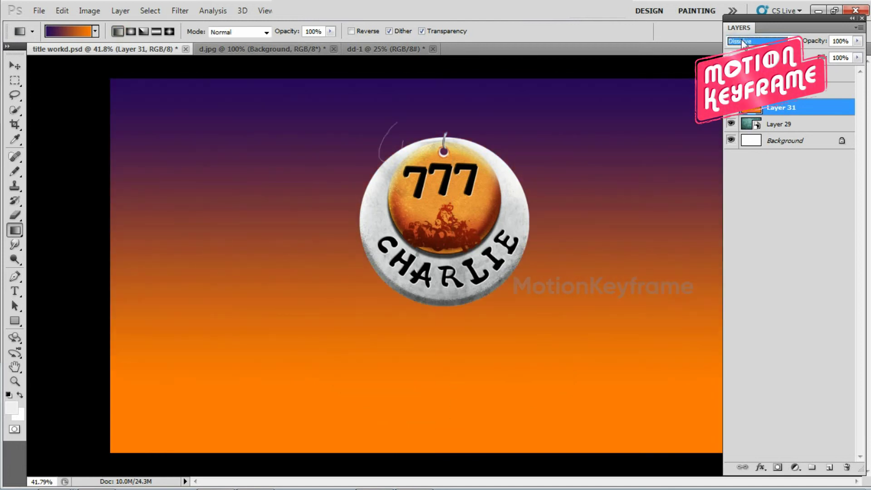
scroll(741, 39, down, 8)
scroll(742, 39, down, 5)
scroll(742, 39, down, 4)
scroll(741, 39, down, 3)
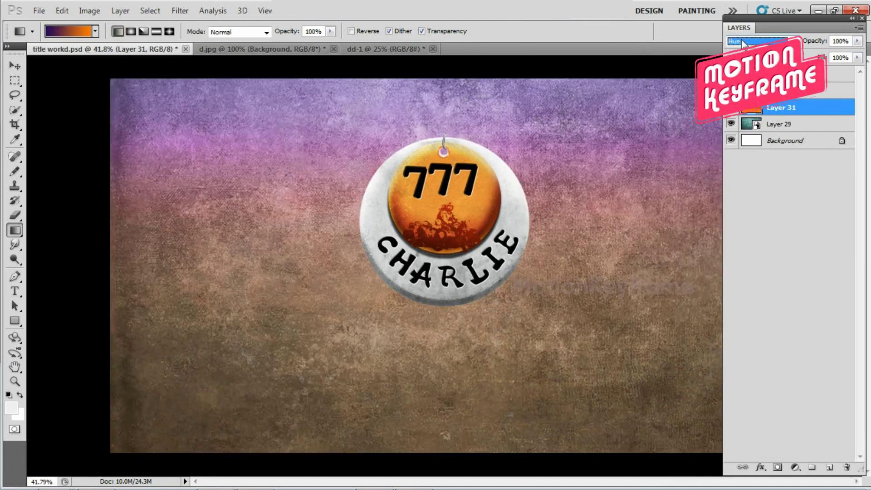
scroll(741, 39, down, 3)
scroll(742, 39, up, 1)
scroll(742, 39, up, 4)
scroll(742, 39, up, 5)
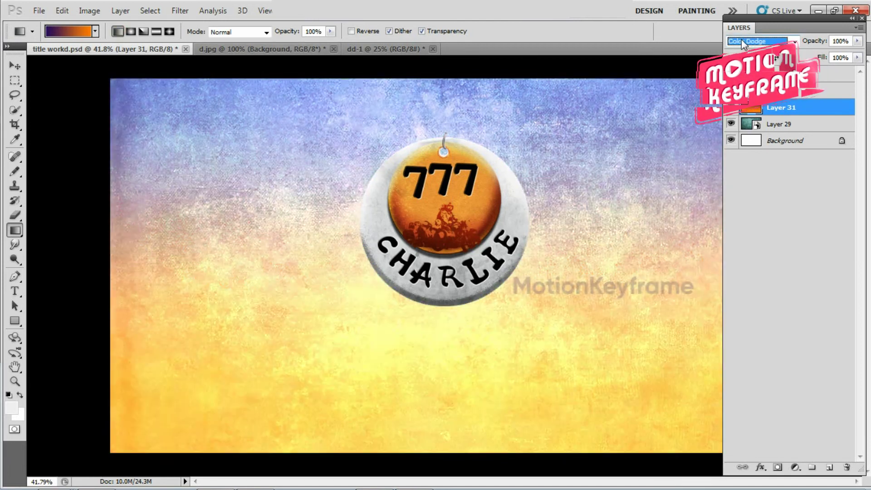
scroll(741, 39, up, 10)
scroll(741, 39, up, 3)
Replace the gradient with a vertical red-to-green gradient and cycle its blend modes
key(ctrl+alt+z)
click(68, 30)
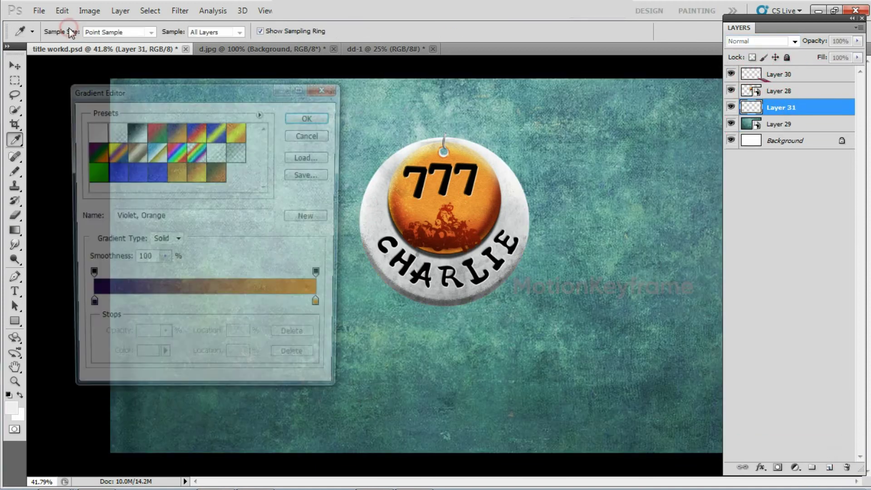
key(Return)
drag(417, 91, 418, 431)
scroll(768, 41, down, 8)
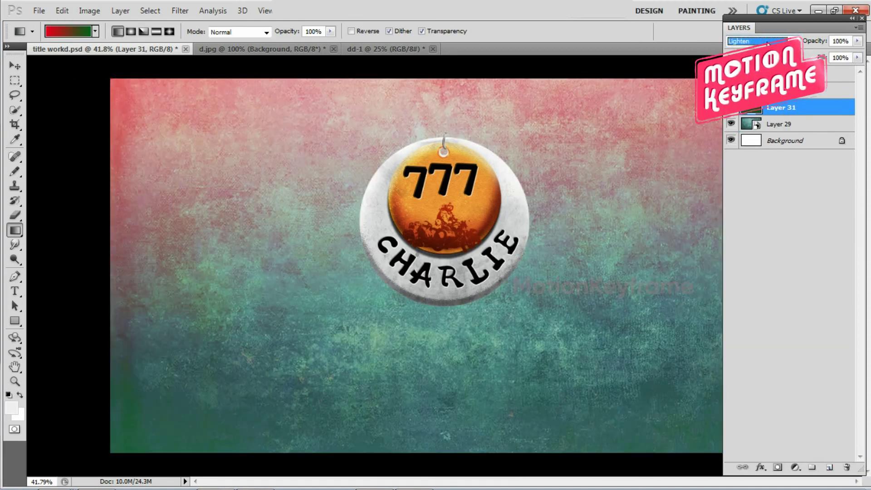
scroll(768, 41, down, 3)
scroll(768, 41, down, 2)
Move the motorcycle, dog and man photo into the poster and scale it to fit
key(v)
click(386, 49)
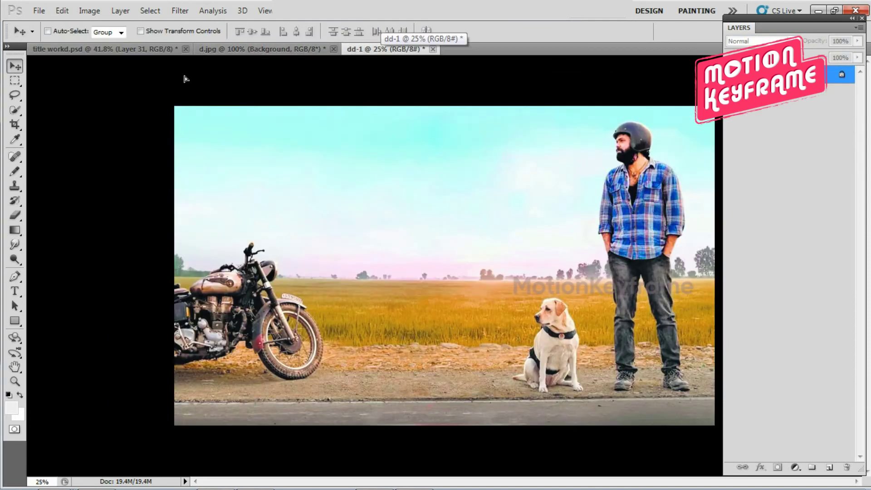
drag(318, 227, 693, 199)
key(ctrl+t)
key(ctrl+minus)
drag(681, 403, 652, 385)
key(Return)
Set the photo layer's blend mode to Multiply
key(z)
key(ctrl+0)
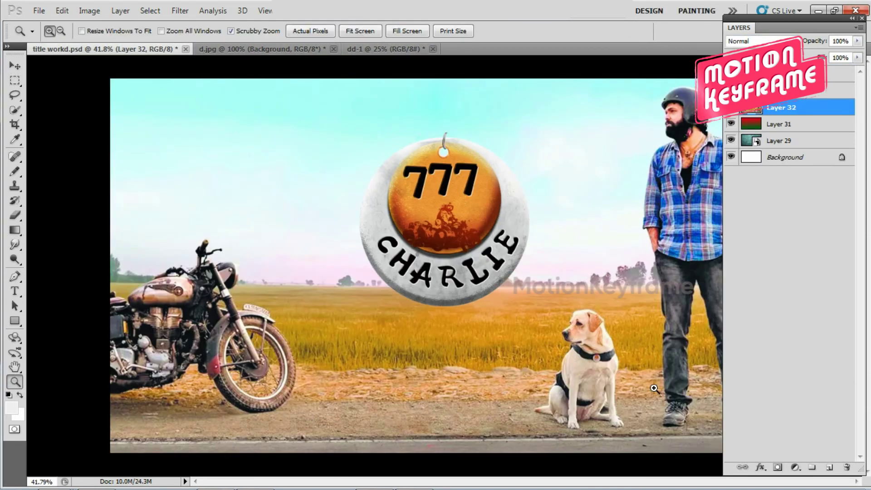
scroll(760, 45, down, 3)
scroll(758, 50, down, 8)
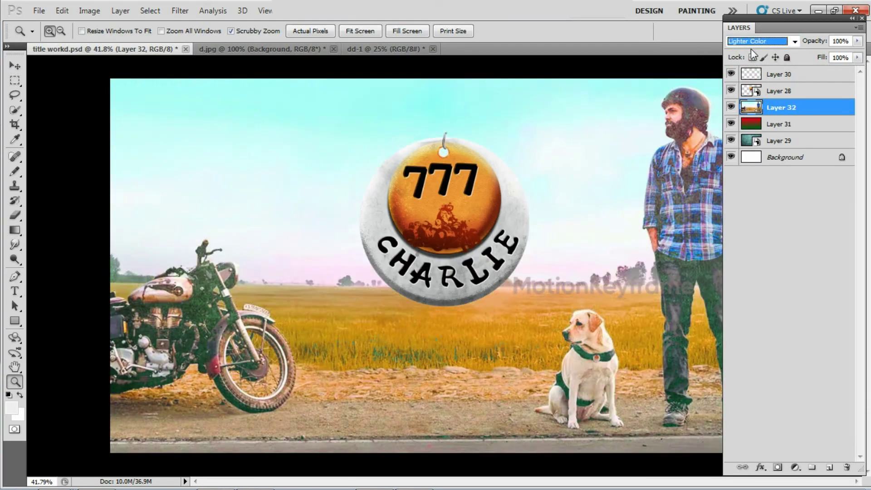
scroll(754, 54, down, 5)
scroll(754, 54, down, 5)
scroll(753, 55, down, 5)
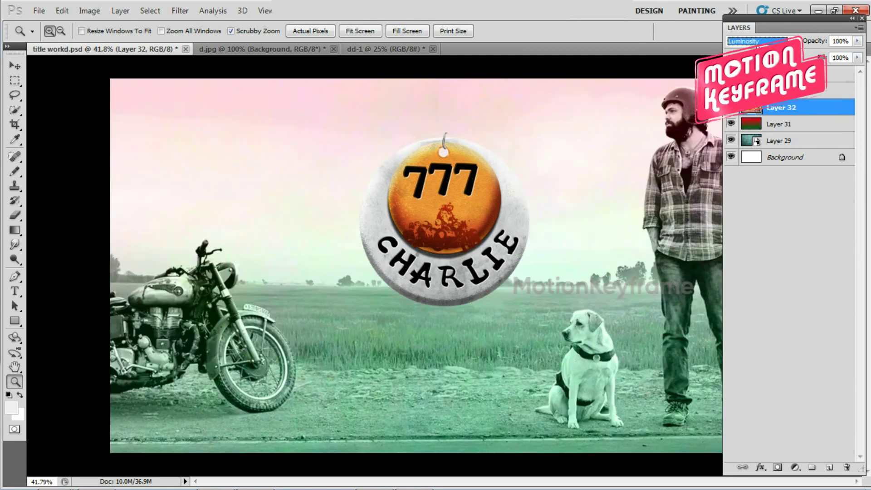
click(760, 41)
click(744, 94)
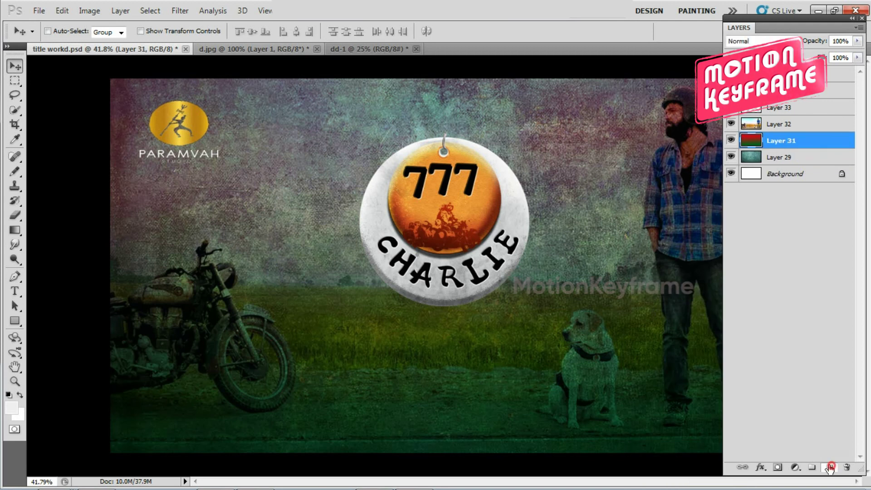
Lay a top-to-bottom yellow-orange gradient over the scene and finish the credit text
key(ctrl+minus)
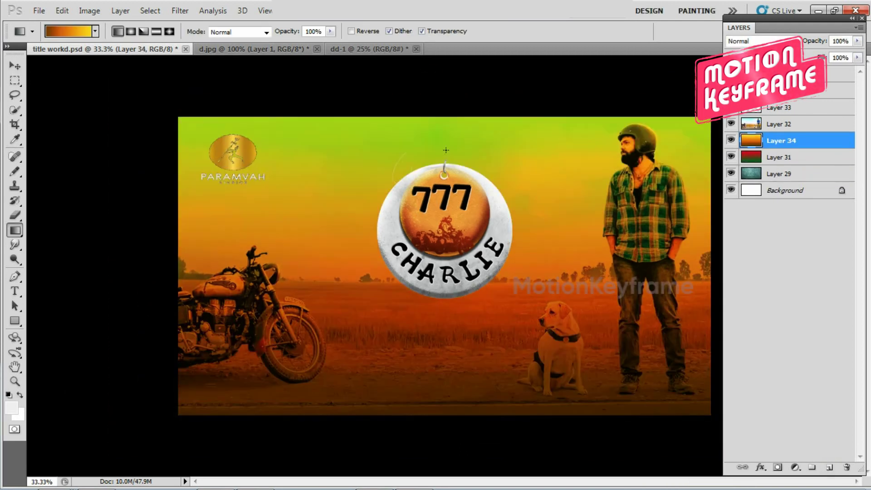
drag(439, 139, 441, 379)
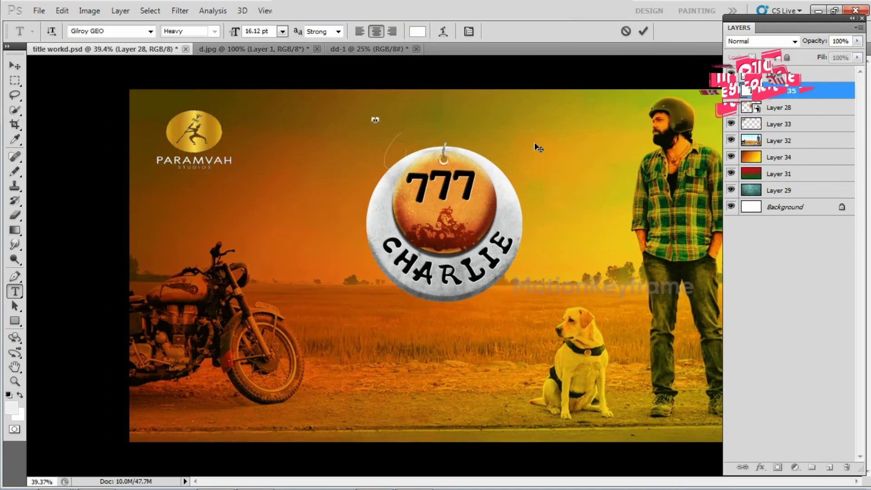
text(ETTY)
key(ctrl+Return)
key(v)
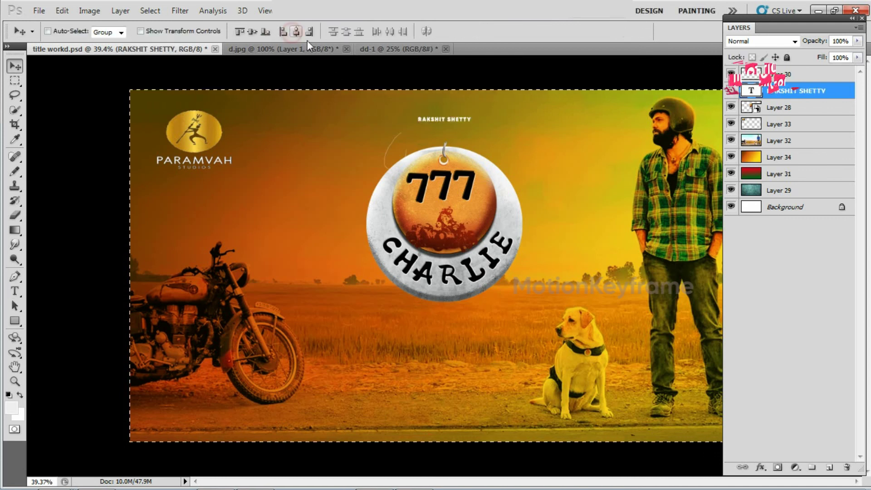
Rasterize the cord layer for erasing, then select the badge layer
key(e)
click(742, 126)
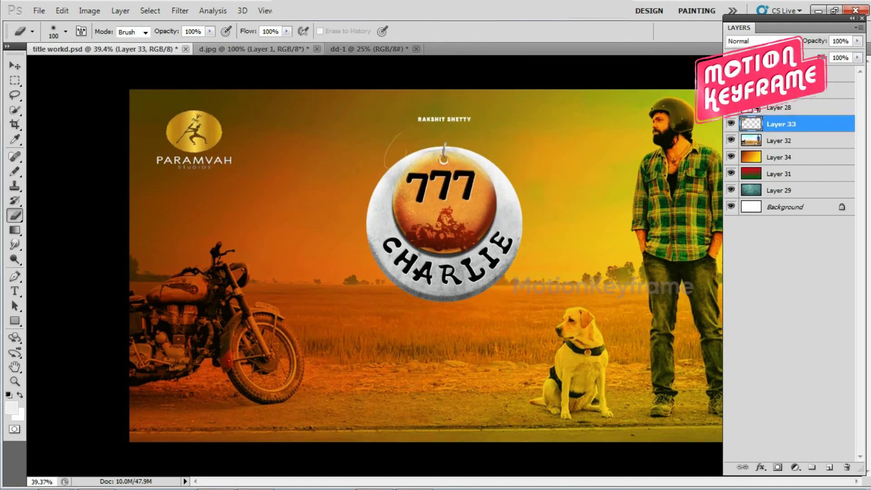
key(alt+bracketright)
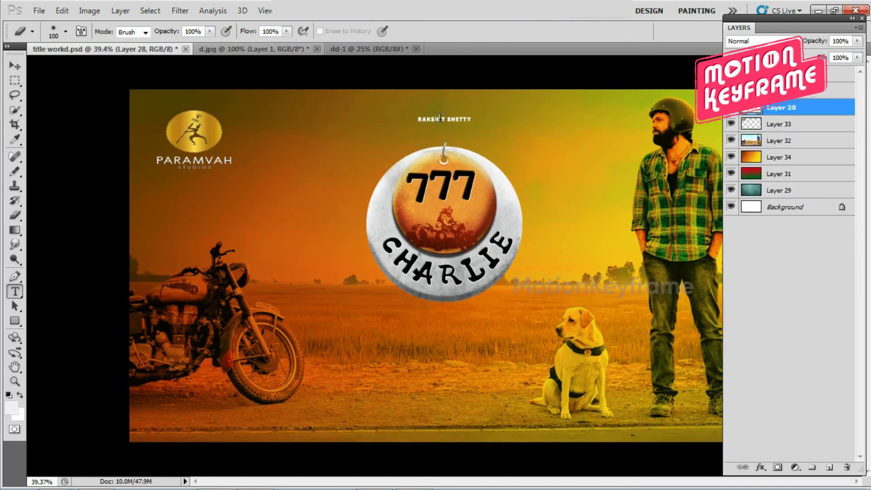